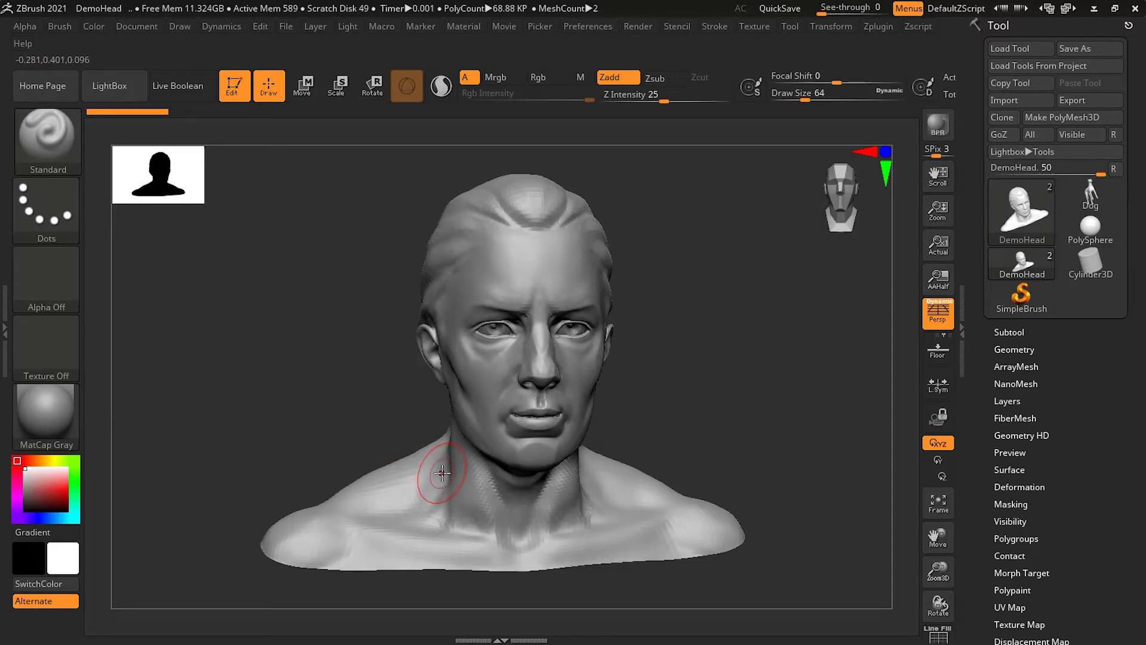
Step: Sculpt separate strokes on each shoulder of the bust with the Standard brush, then undo them
left_click_drag(768, 396, 533, 514)
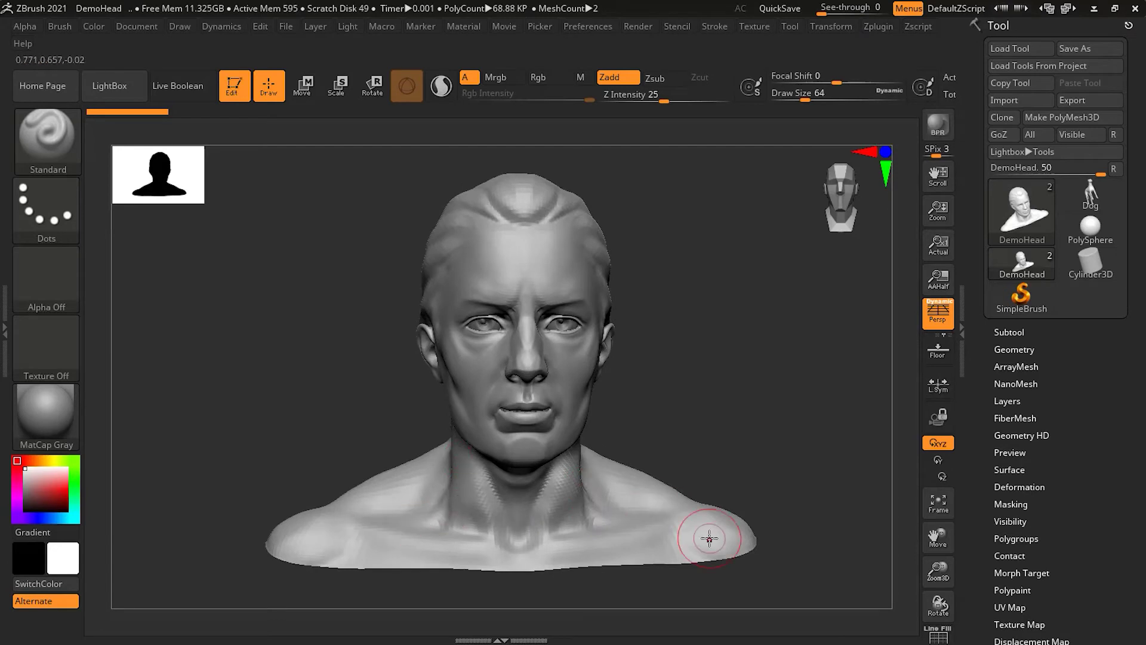
left_click_drag(699, 443, 705, 450)
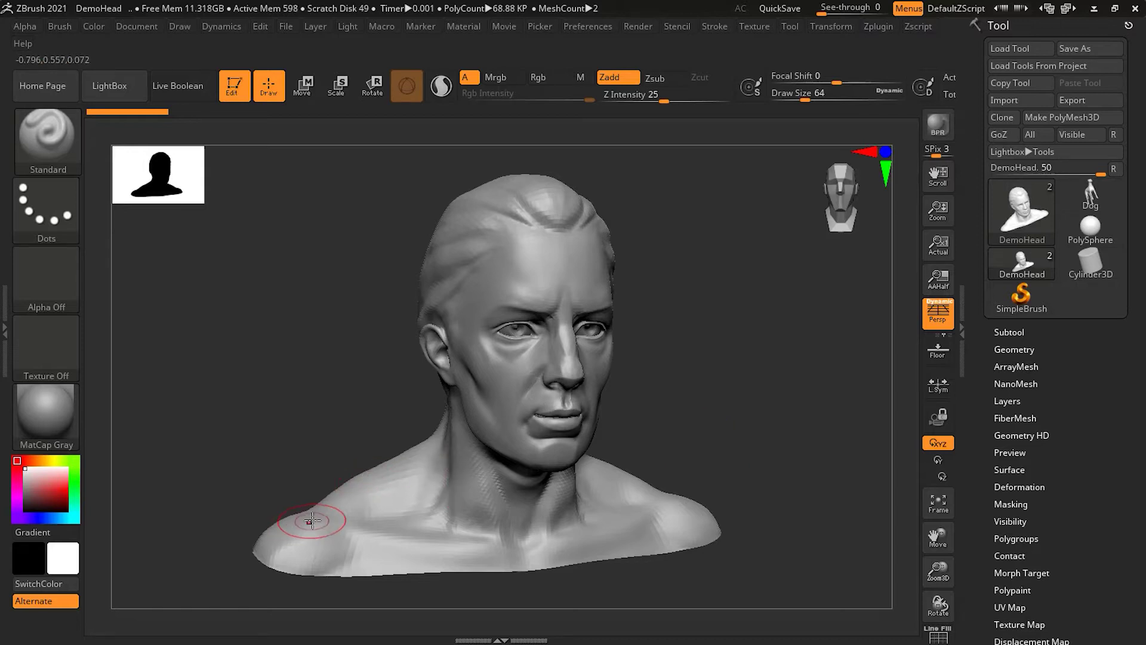
mouse_move(304, 525)
left_mouse_down()
mouse_move(334, 501)
mouse_move(265, 538)
mouse_move(357, 509)
mouse_move(352, 538)
mouse_move(366, 534)
left_mouse_up()
left_click_drag(763, 455, 708, 469)
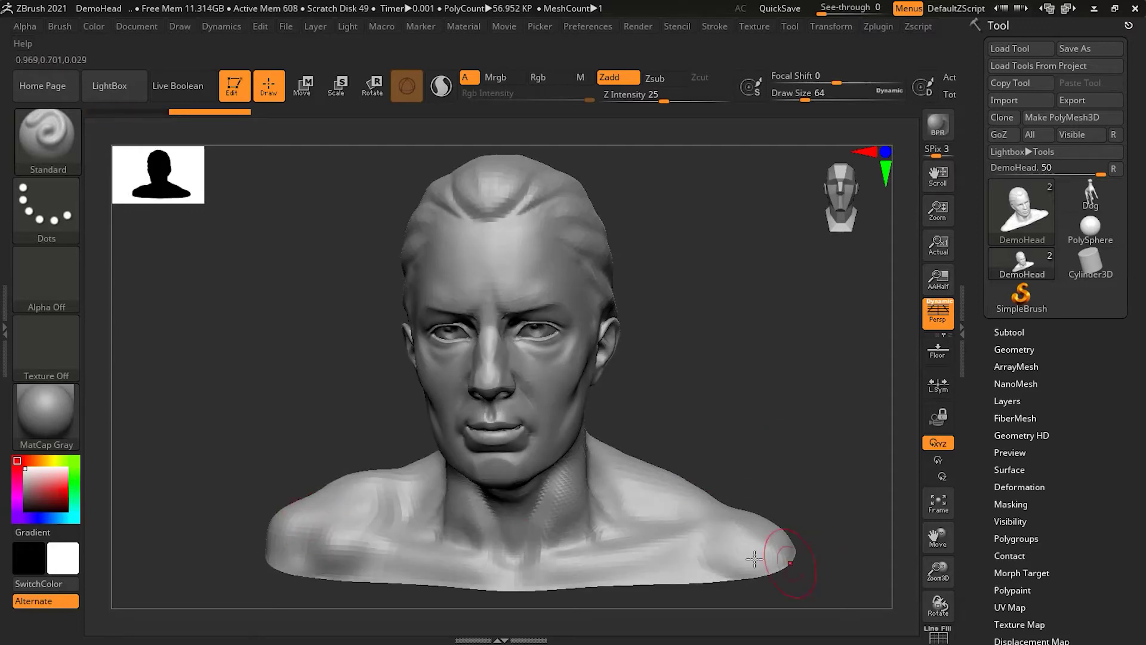
mouse_move(757, 552)
left_mouse_down()
mouse_move(701, 522)
mouse_move(757, 531)
mouse_move(694, 505)
mouse_move(663, 534)
mouse_move(740, 509)
left_mouse_up()
left_click_drag(738, 435, 758, 410)
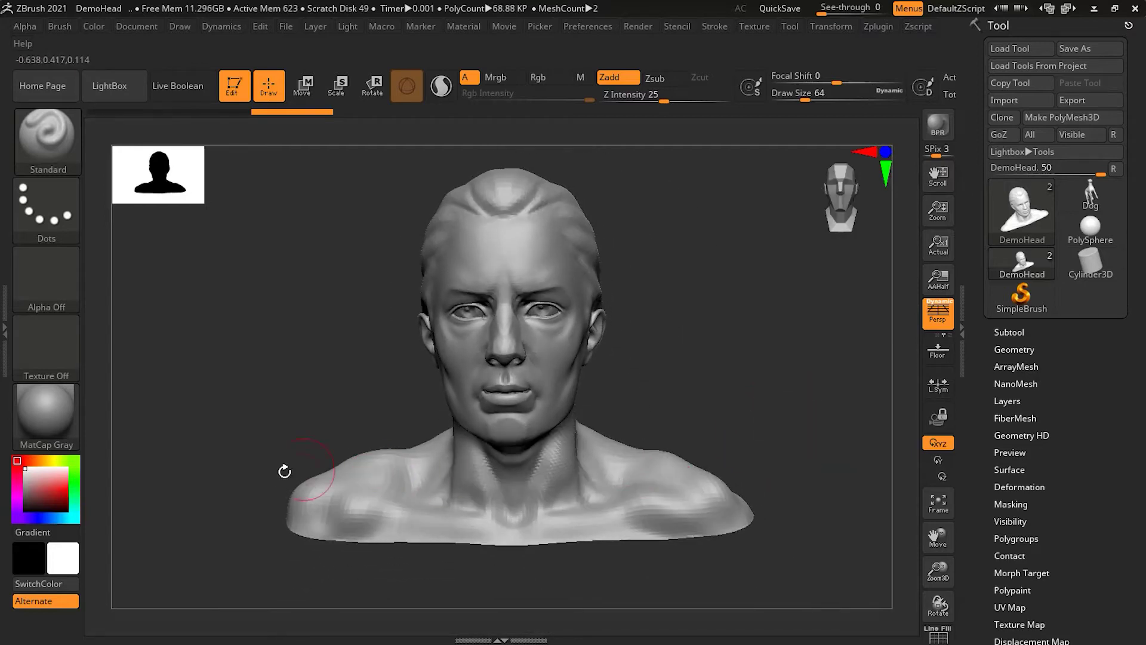
key("ctrl")
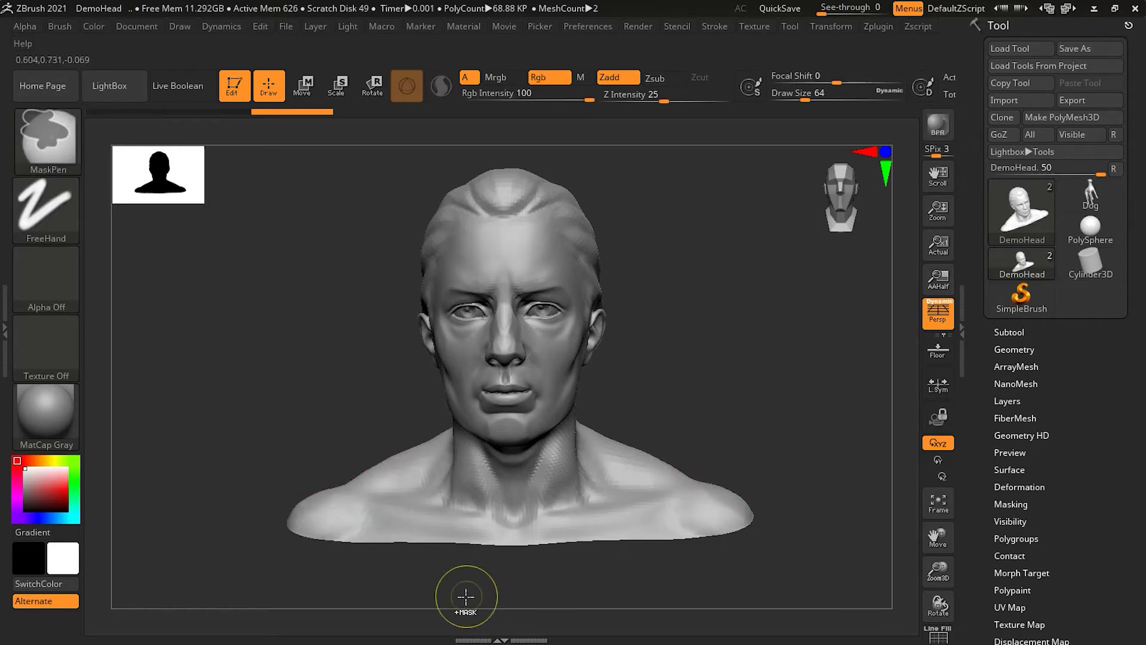
Step: Sculpt strokes on each side between neck and shoulder without symmetry, then undo them
left_click_drag(706, 445, 775, 441)
left_click_drag(412, 457, 364, 496)
left_click_drag(735, 432, 639, 468)
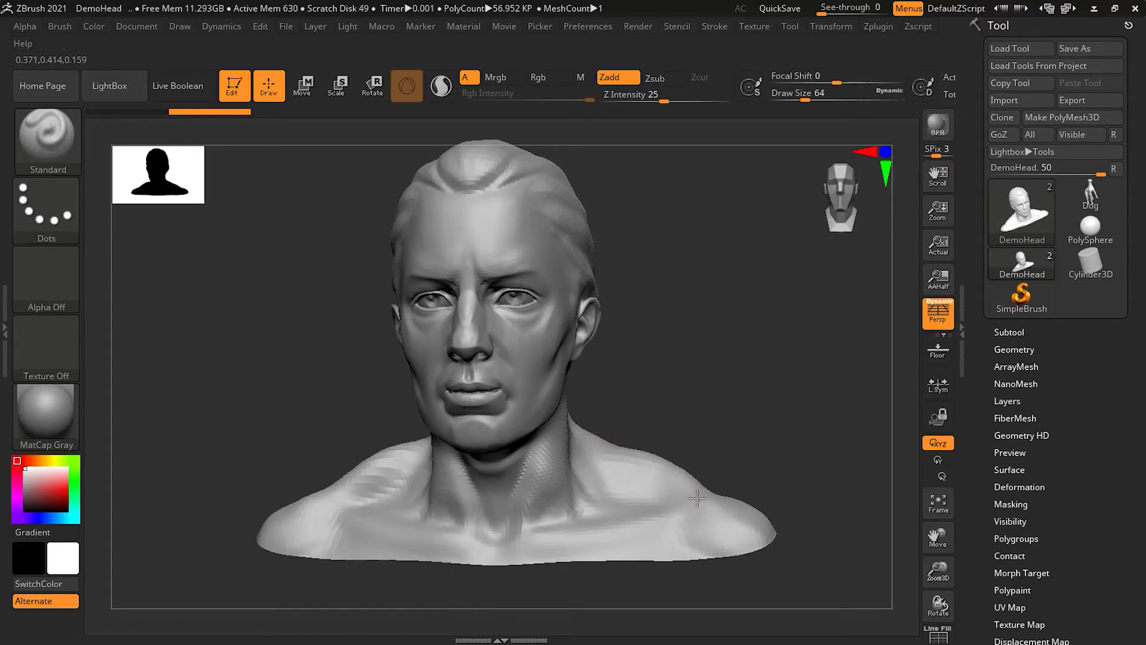
left_click_drag(720, 434, 828, 469)
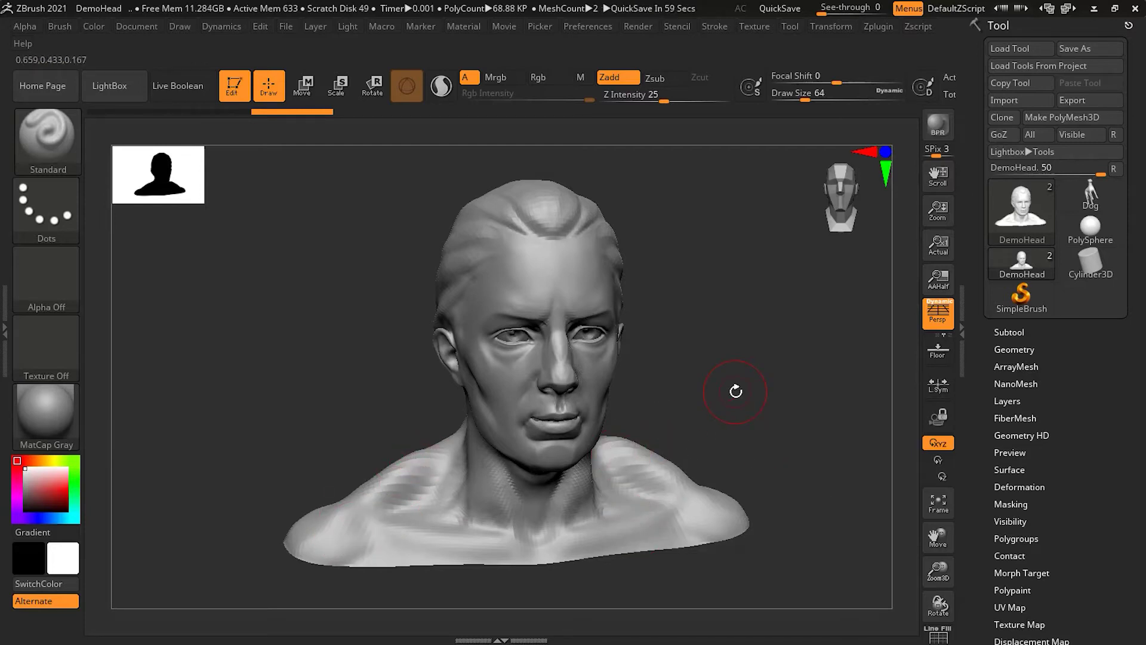
key("ctrl")
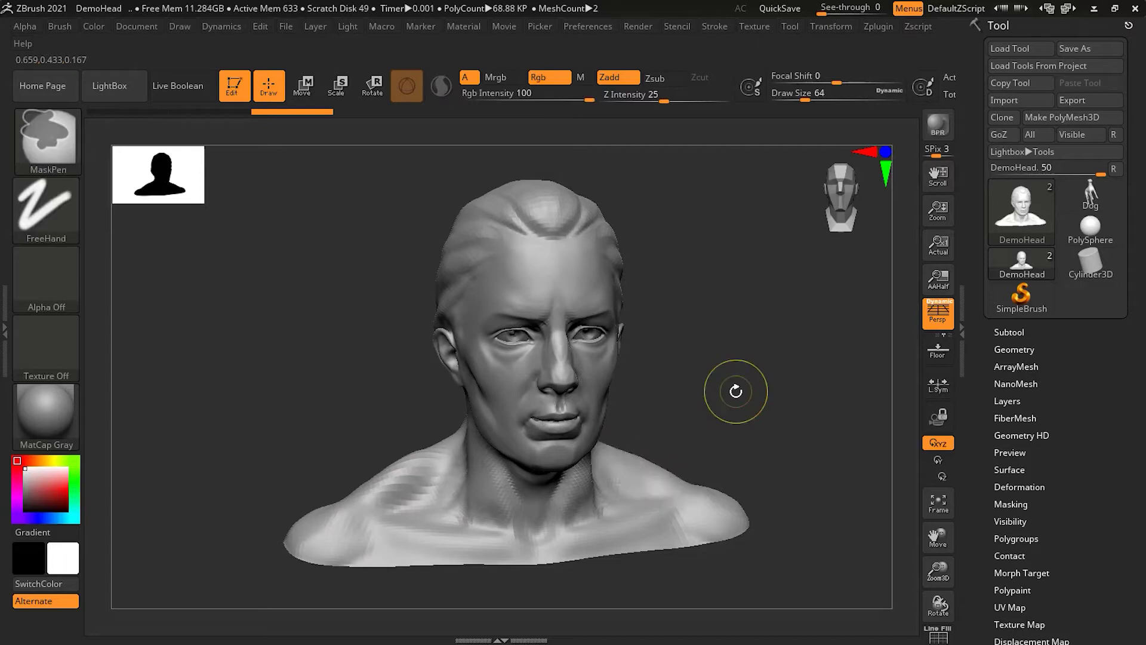
key("ctrl+z")
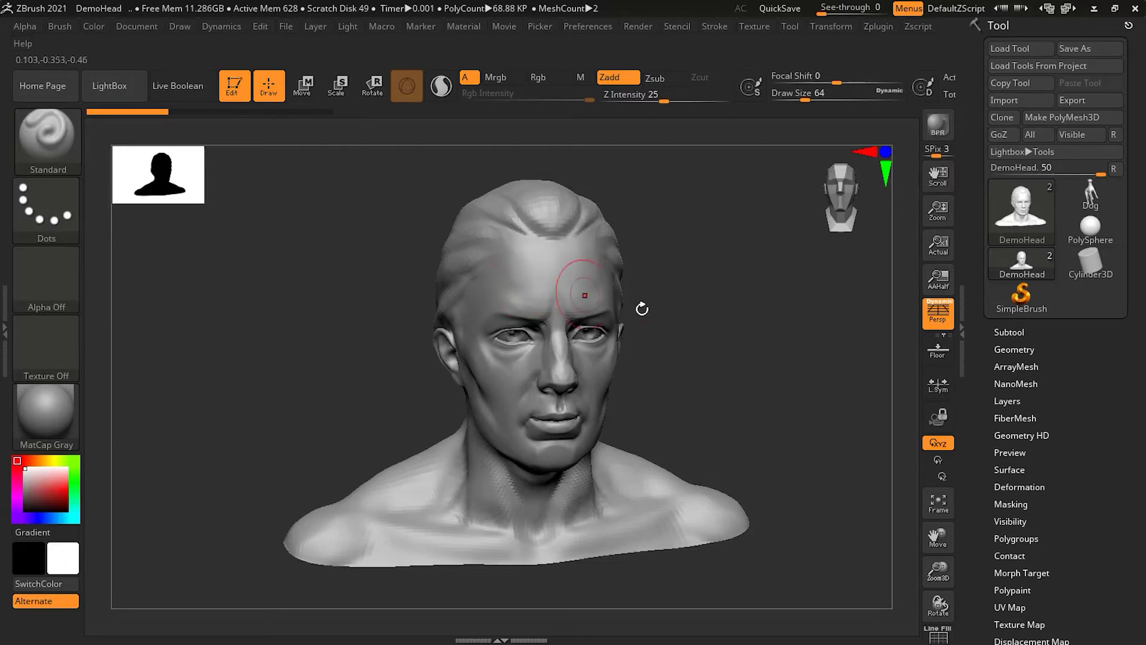
Step: Sculpt mirrored strokes on the forehead, cheeks, jaw, chin and nose with X symmetry active
mouse_move(688, 320)
right_mouse_down("ctrl")
mouse_move(709, 317)
mouse_move(671, 301)
right_mouse_up("ctrl")
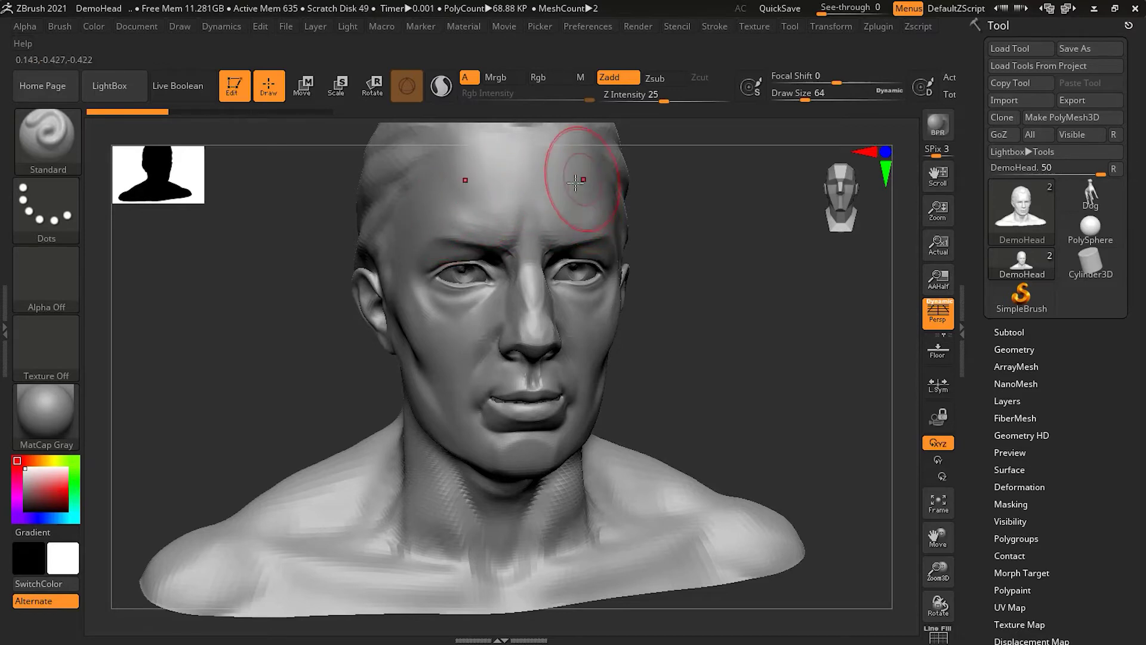
left_click_drag(584, 179, 599, 190)
left_click_drag(606, 320, 603, 358)
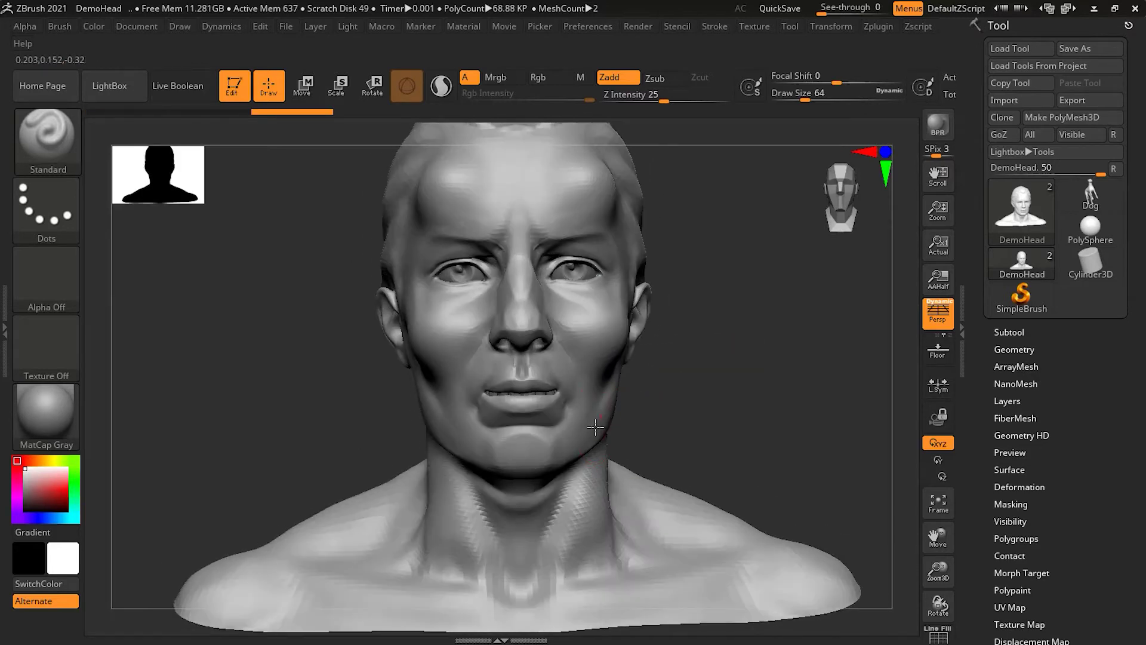
left_click_drag(597, 418, 591, 446)
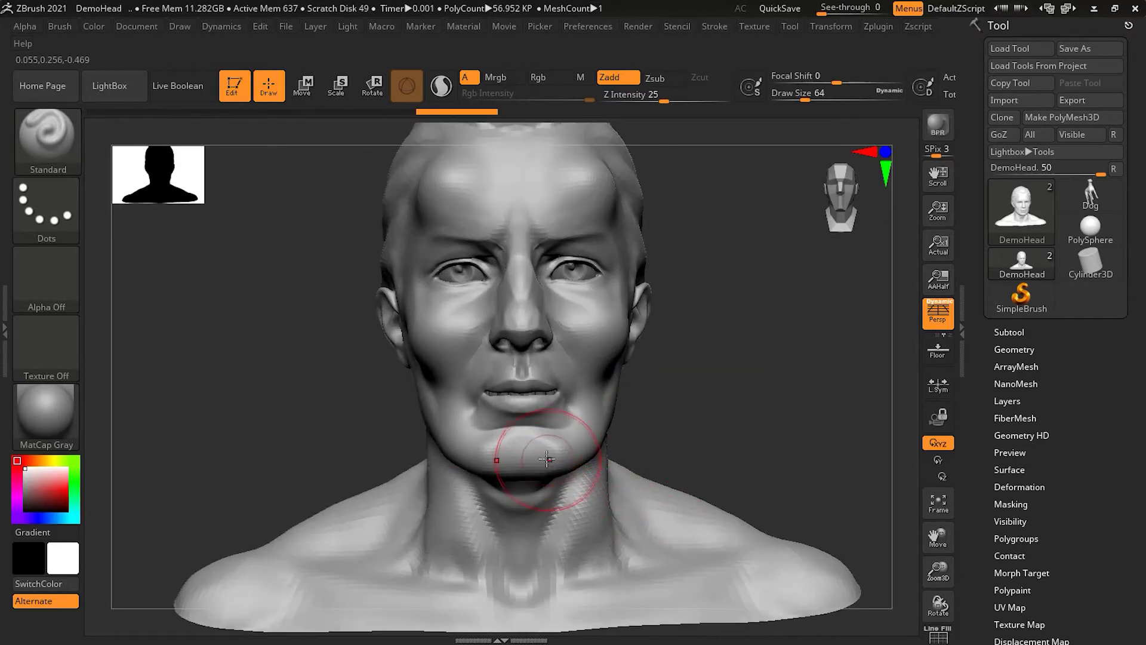
left_click_drag(550, 478, 549, 481)
mouse_move(541, 425)
left_mouse_down()
mouse_move(537, 481)
mouse_move(539, 460)
left_mouse_up()
mouse_move(542, 317)
left_mouse_down()
mouse_move(573, 326)
mouse_move(546, 328)
mouse_move(575, 328)
left_mouse_up()
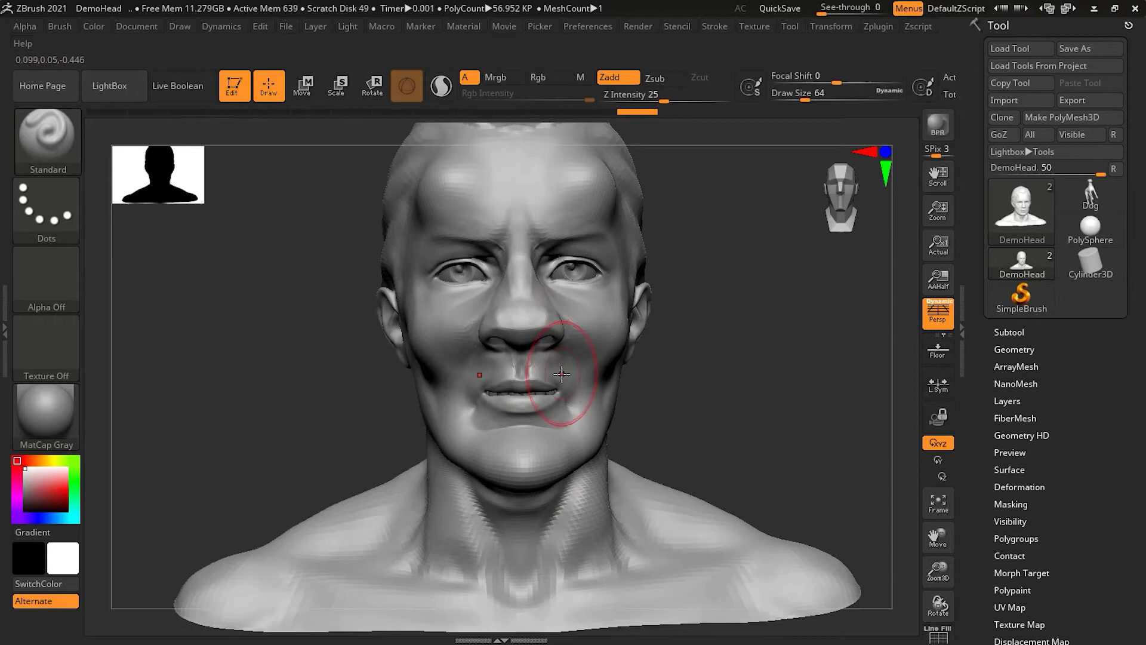
mouse_move(561, 382)
left_mouse_down()
mouse_move(603, 422)
mouse_move(604, 440)
left_mouse_up()
Step: Sculpt mirrored strokes on the neck, shoulders, ears and sides of the head with X symmetry
left_click_drag(738, 399, 645, 382)
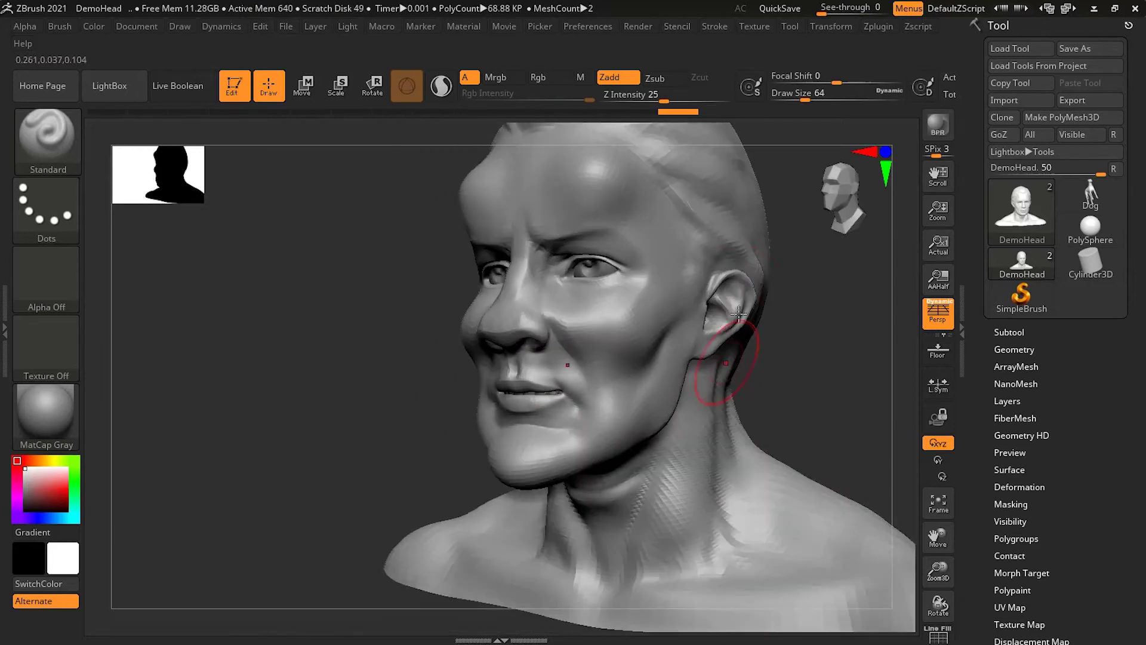
mouse_move(704, 334)
left_mouse_down()
mouse_move(721, 335)
mouse_move(719, 209)
mouse_move(744, 292)
mouse_move(710, 478)
mouse_move(716, 537)
left_mouse_up()
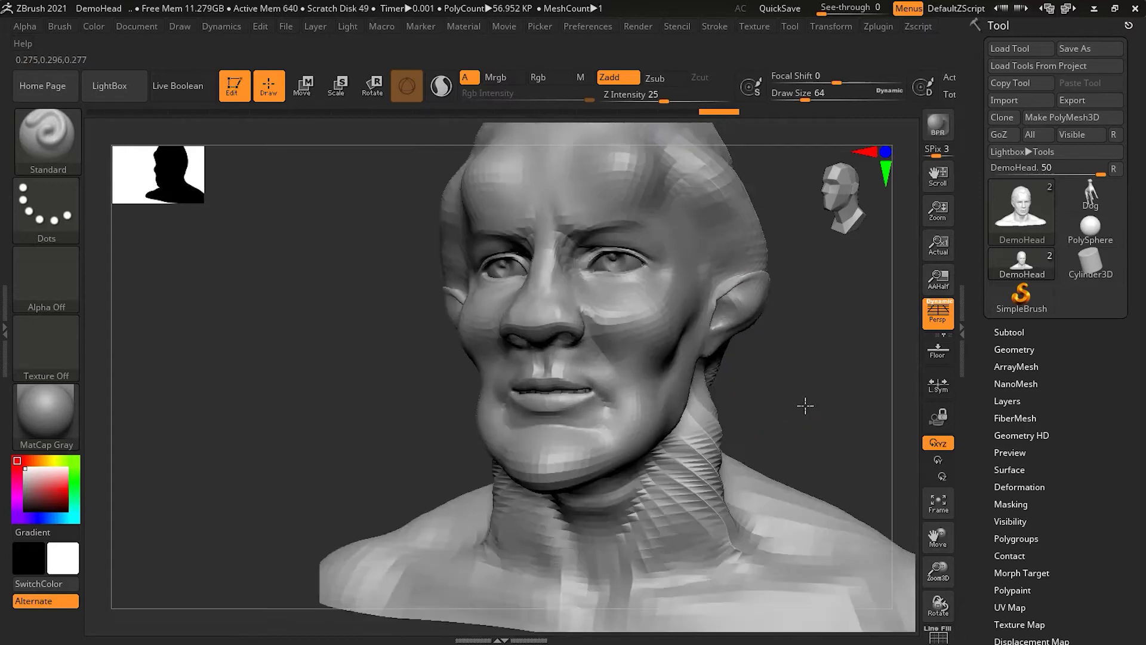
left_click_drag(805, 406, 796, 441)
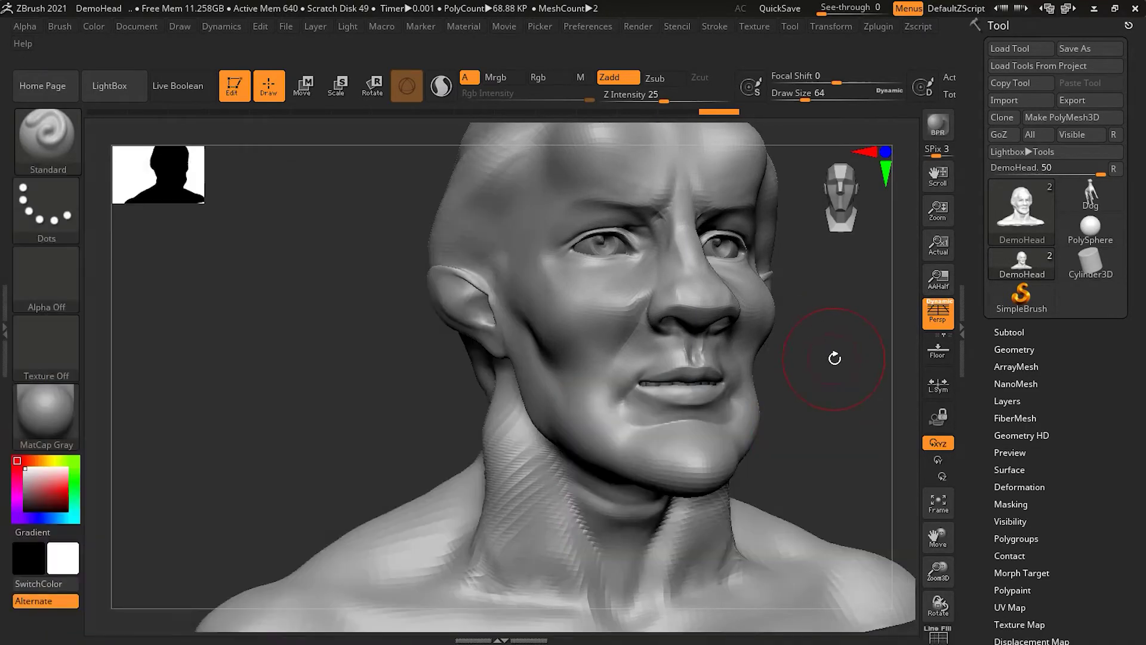
mouse_move(834, 358)
left_mouse_down()
mouse_move(806, 358)
mouse_move(808, 378)
mouse_move(780, 373)
mouse_move(740, 400)
mouse_move(692, 460)
mouse_move(686, 501)
mouse_move(706, 532)
left_mouse_up()
left_click_drag(638, 522, 686, 540)
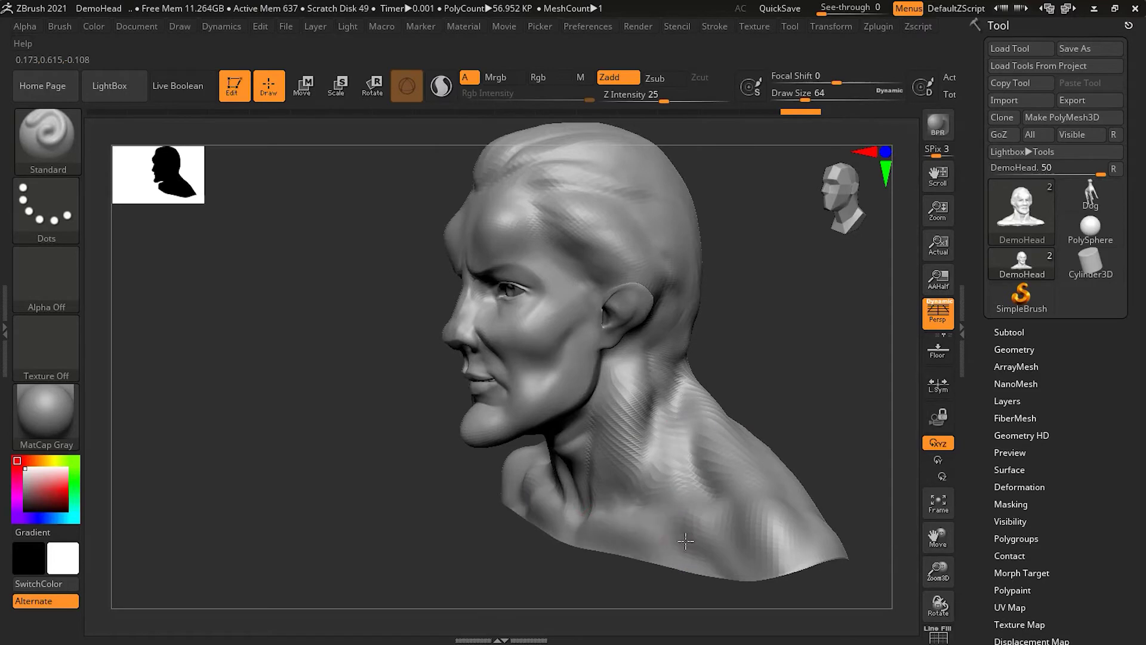
mouse_move(773, 421)
left_mouse_down()
mouse_move(814, 409)
mouse_move(718, 407)
mouse_move(671, 449)
mouse_move(642, 411)
mouse_move(662, 310)
mouse_move(648, 402)
mouse_move(615, 271)
mouse_move(591, 298)
mouse_move(636, 267)
mouse_move(609, 272)
mouse_move(627, 256)
mouse_move(597, 244)
left_mouse_up()
left_click_drag(358, 371, 436, 389)
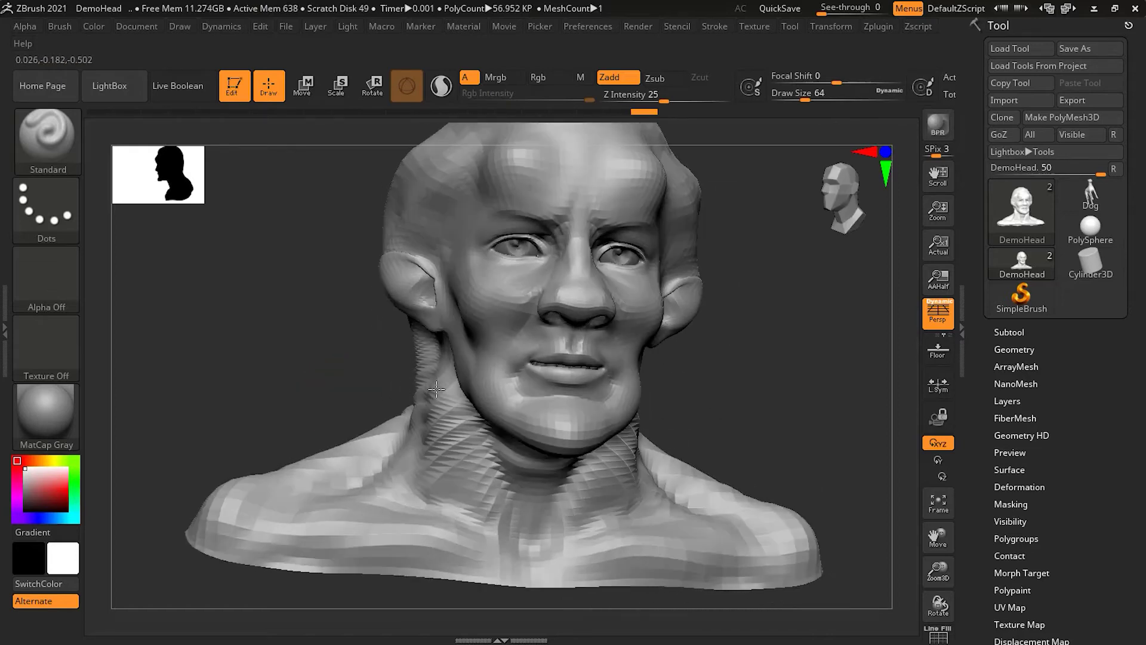
Step: View the symmetrically sculpted bust from the front, then return to the first state in the undo history
left_click(796, 348)
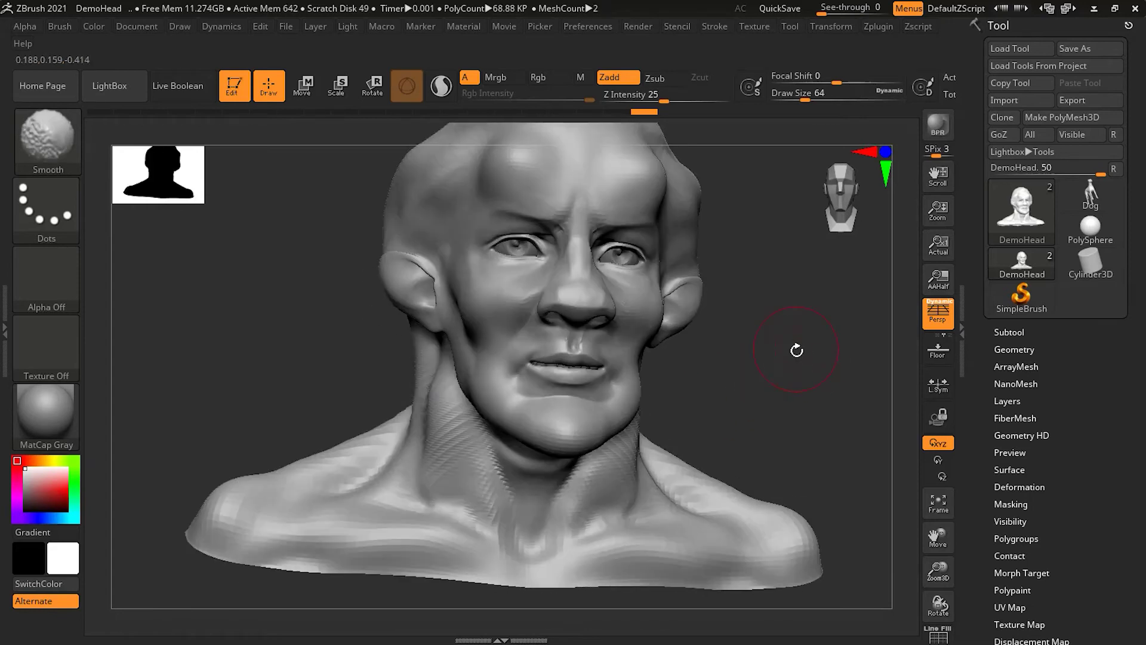
left_click_drag(805, 356, 800, 351, "shift")
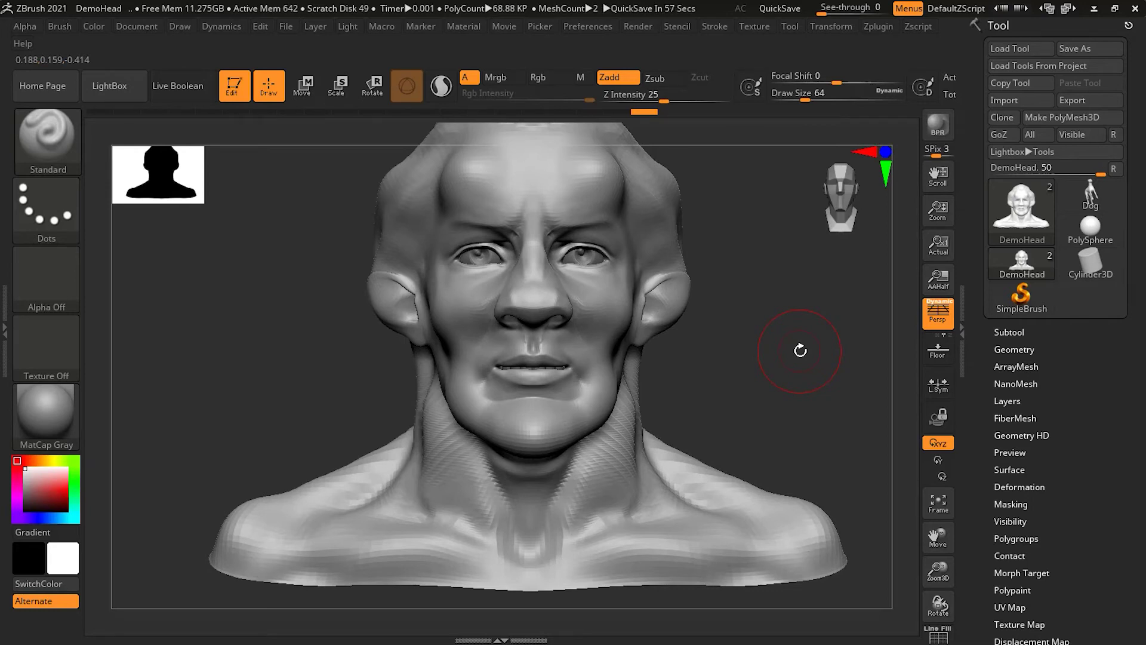
left_click_drag(770, 335, 771, 377)
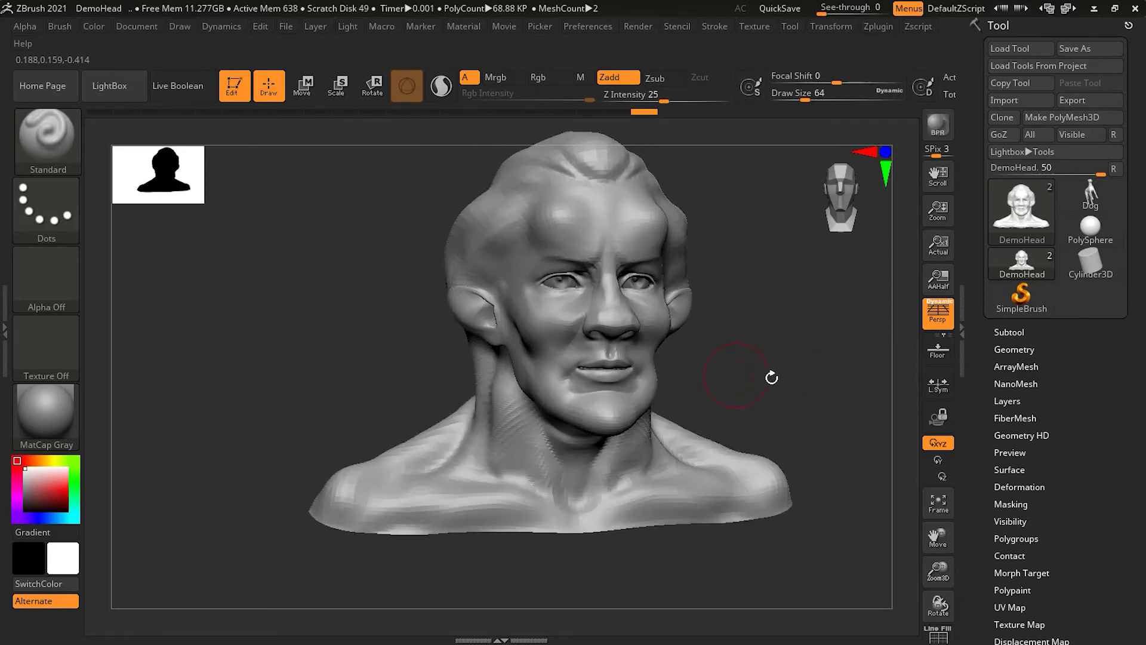
left_click(99, 111)
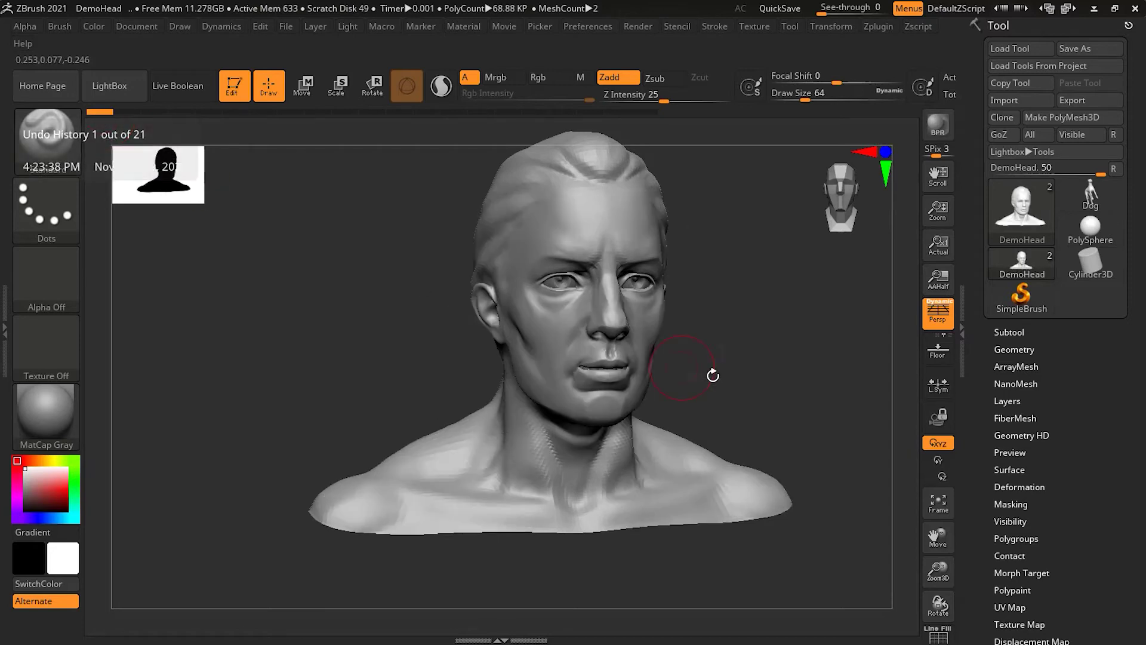
Step: Turn Activate Symmetry off and back on in the transform settings
mouse_move(711, 374)
left_mouse_down()
mouse_move(736, 378)
mouse_move(732, 392)
left_mouse_up()
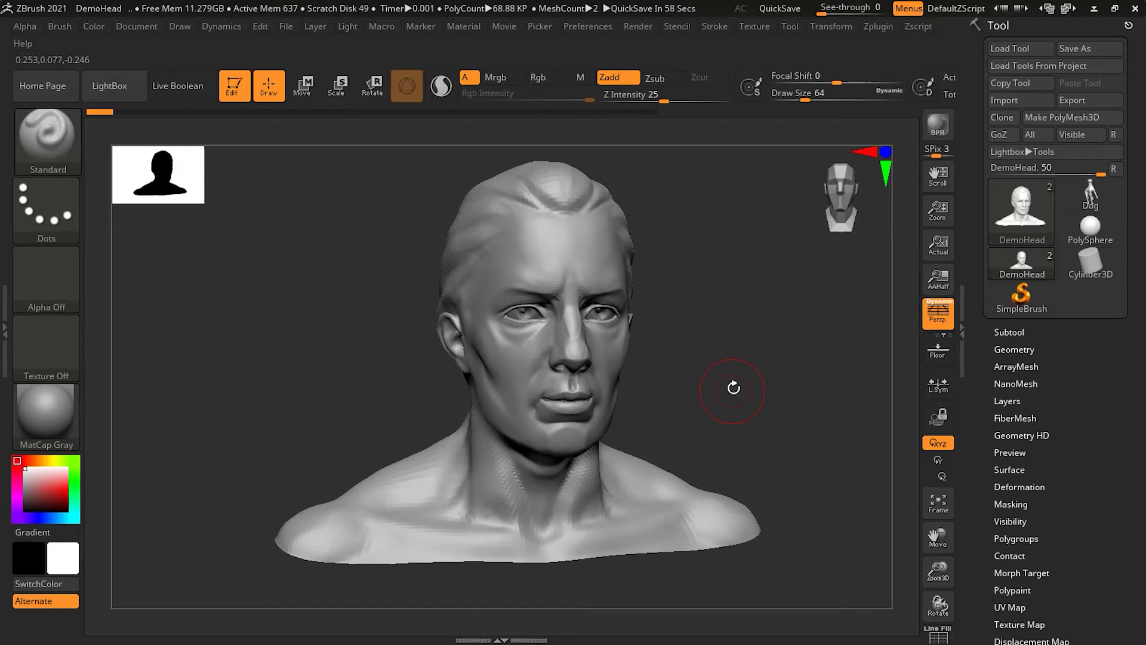
left_click(835, 26)
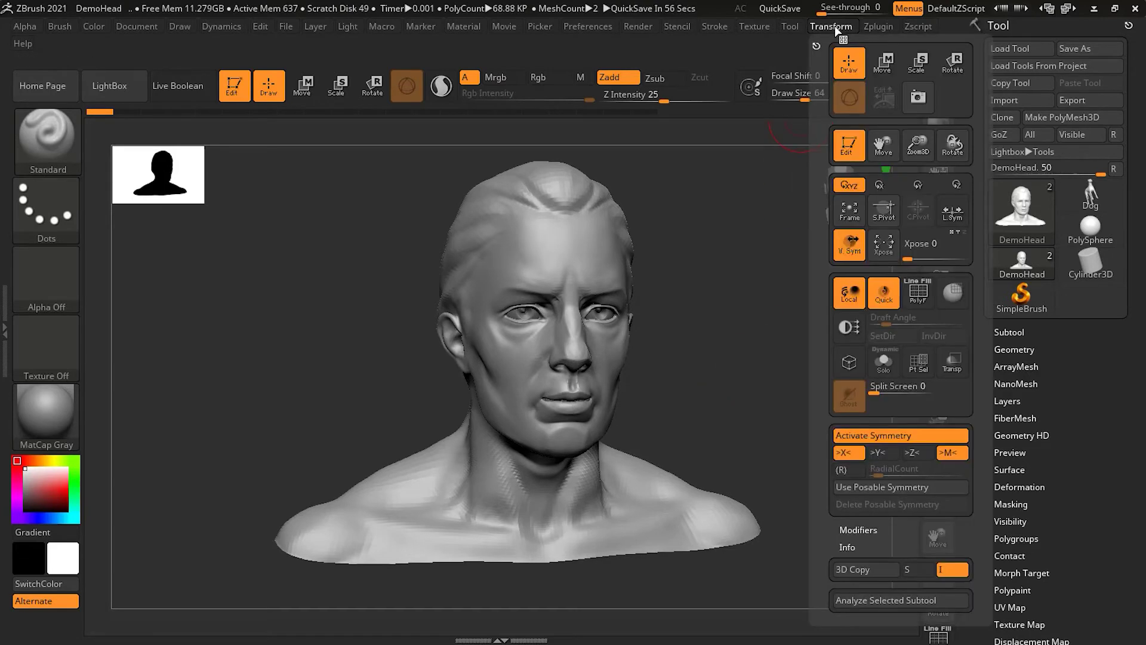
scroll(987, 363, "down", 1)
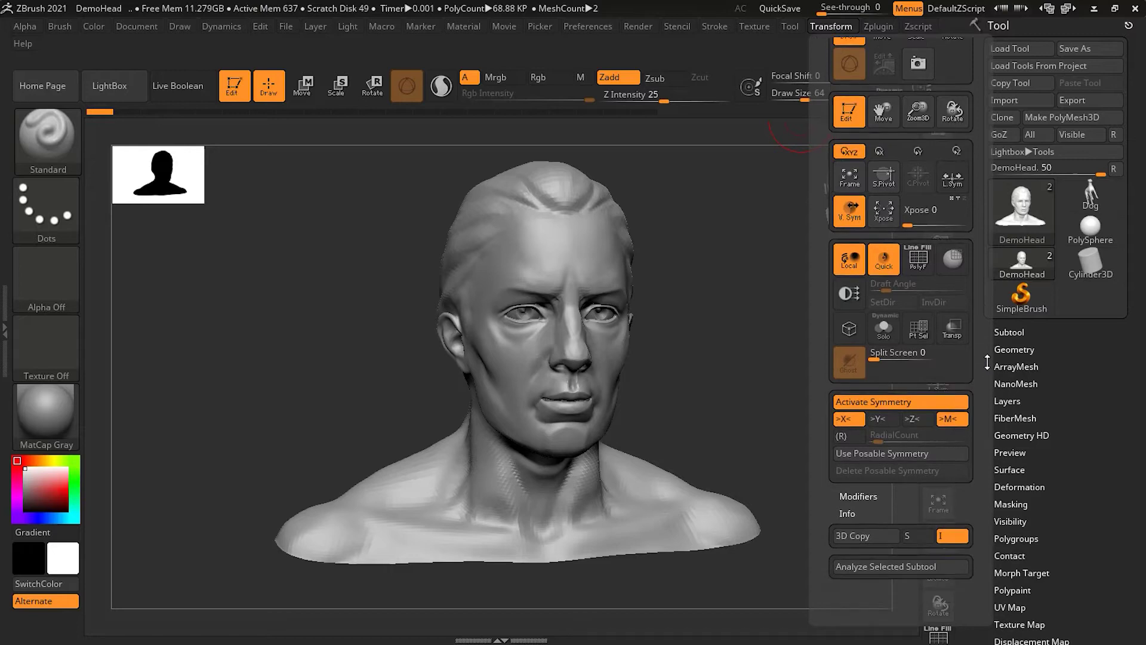
scroll(987, 362, "down", 3)
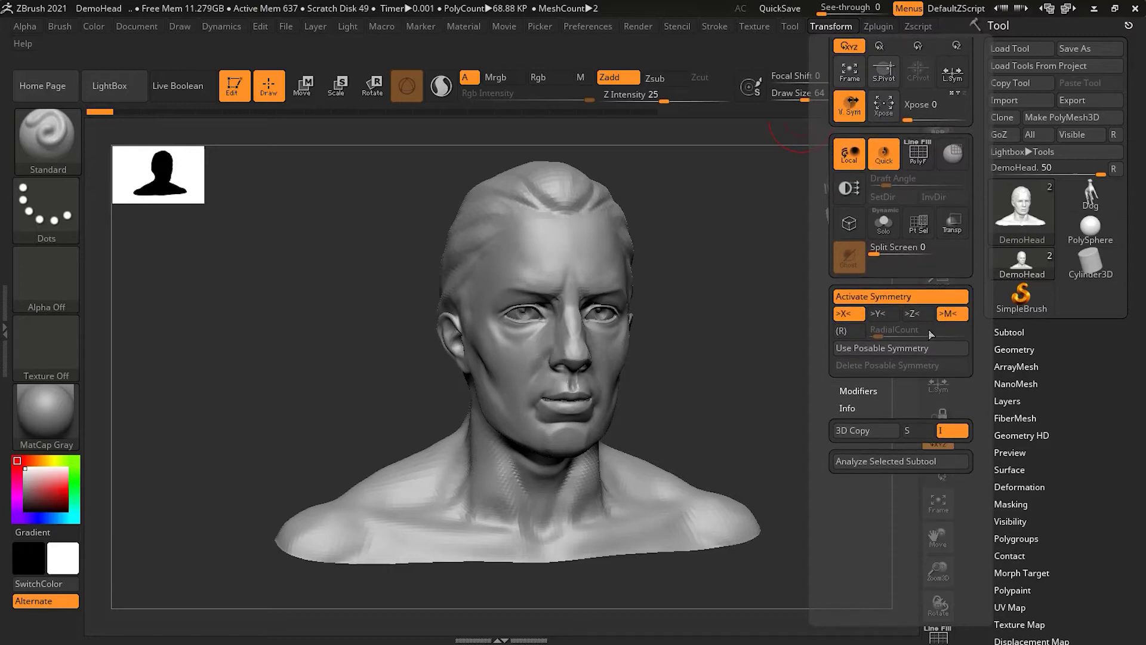
left_click(904, 299)
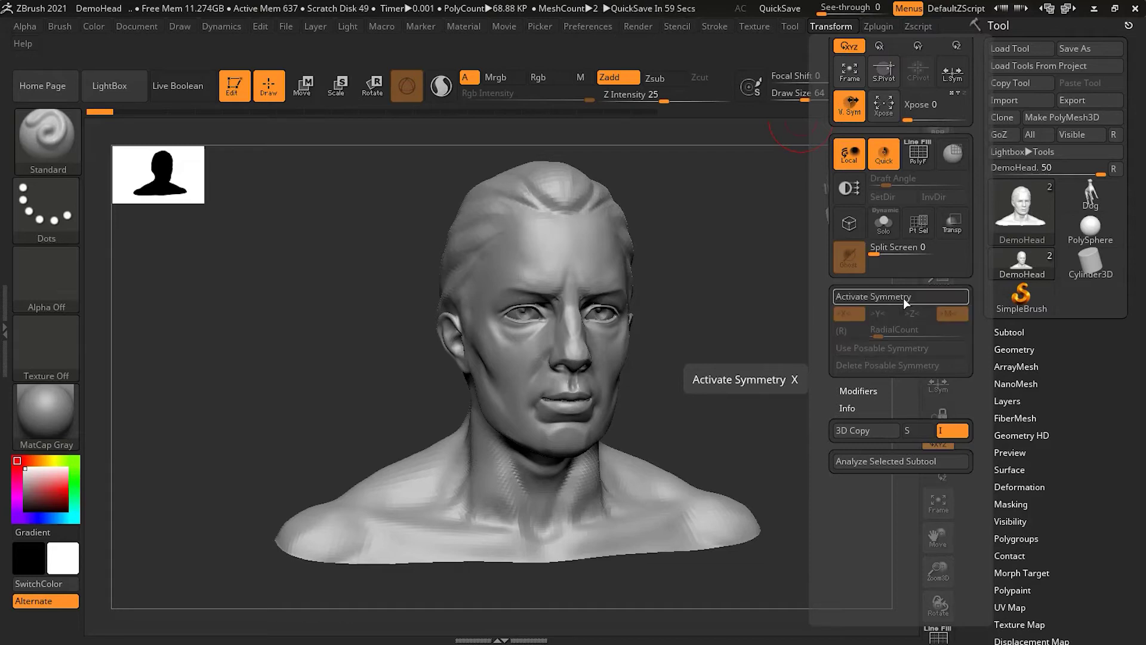
left_click(904, 299)
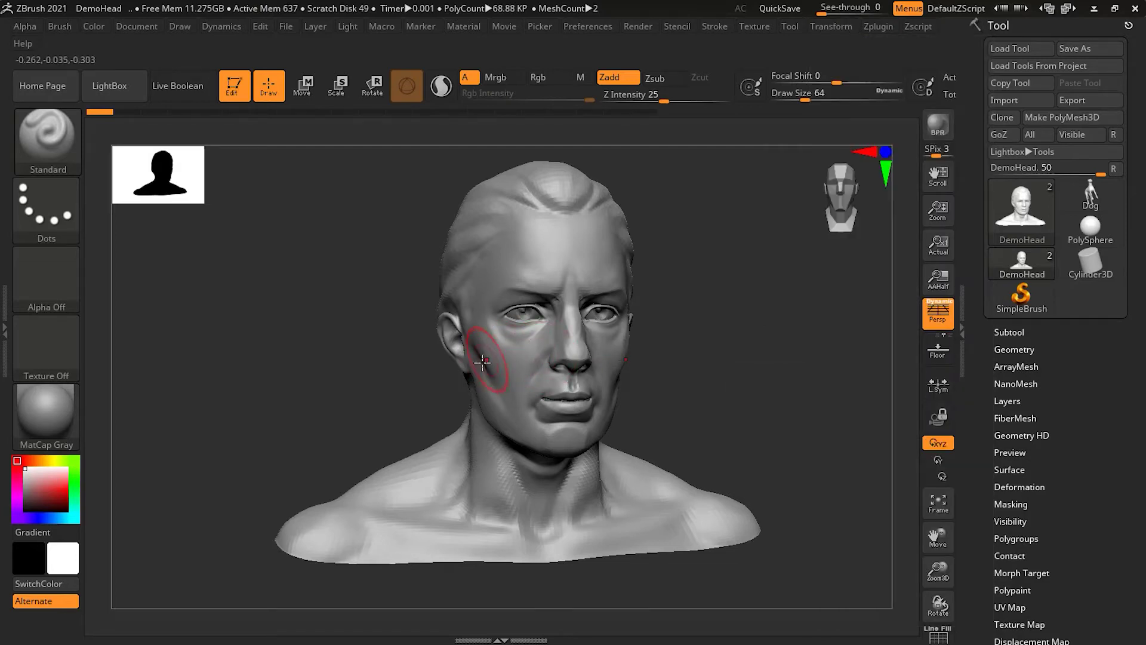
Step: Switch the sculpting symmetry axis from X to Y
left_click(821, 27)
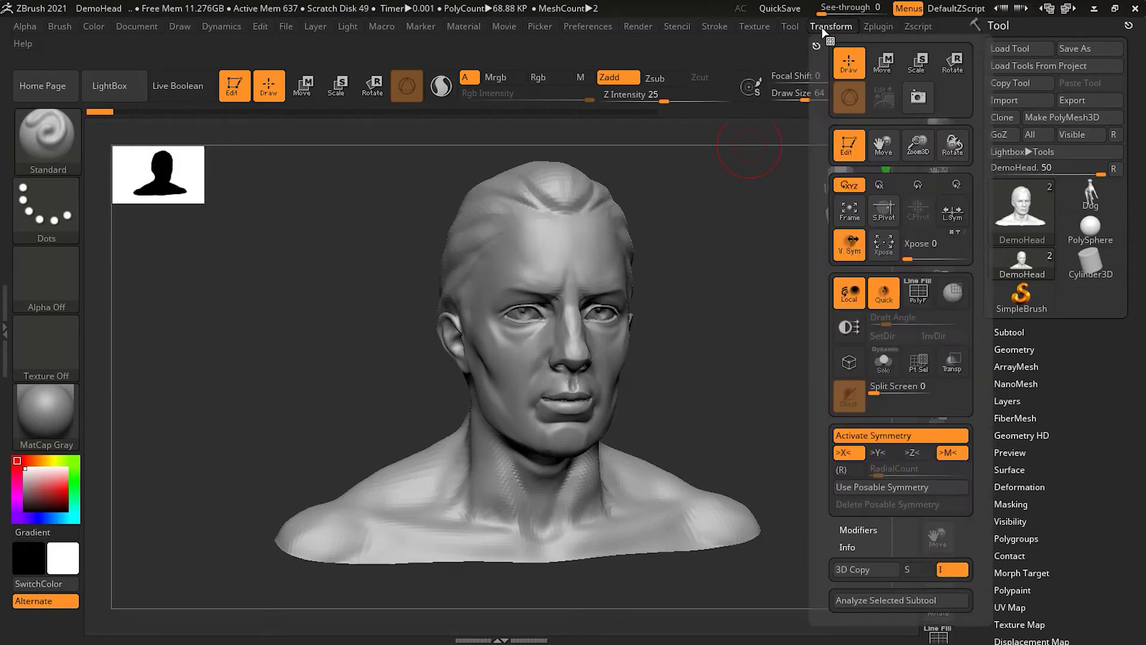
left_click(851, 456)
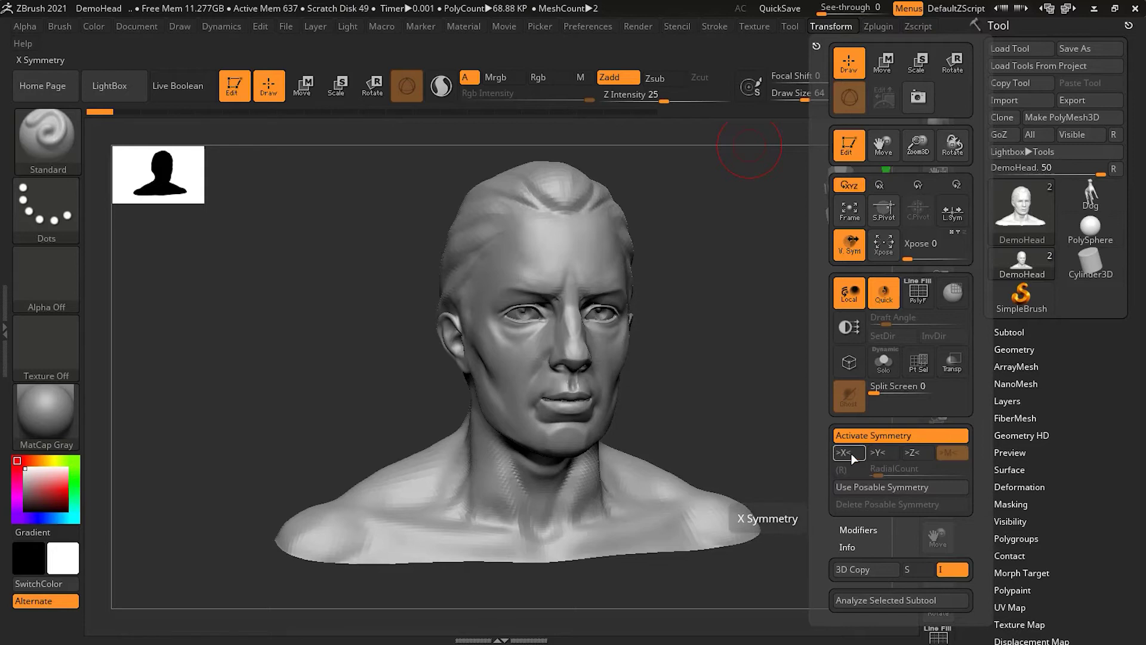
left_click(884, 453)
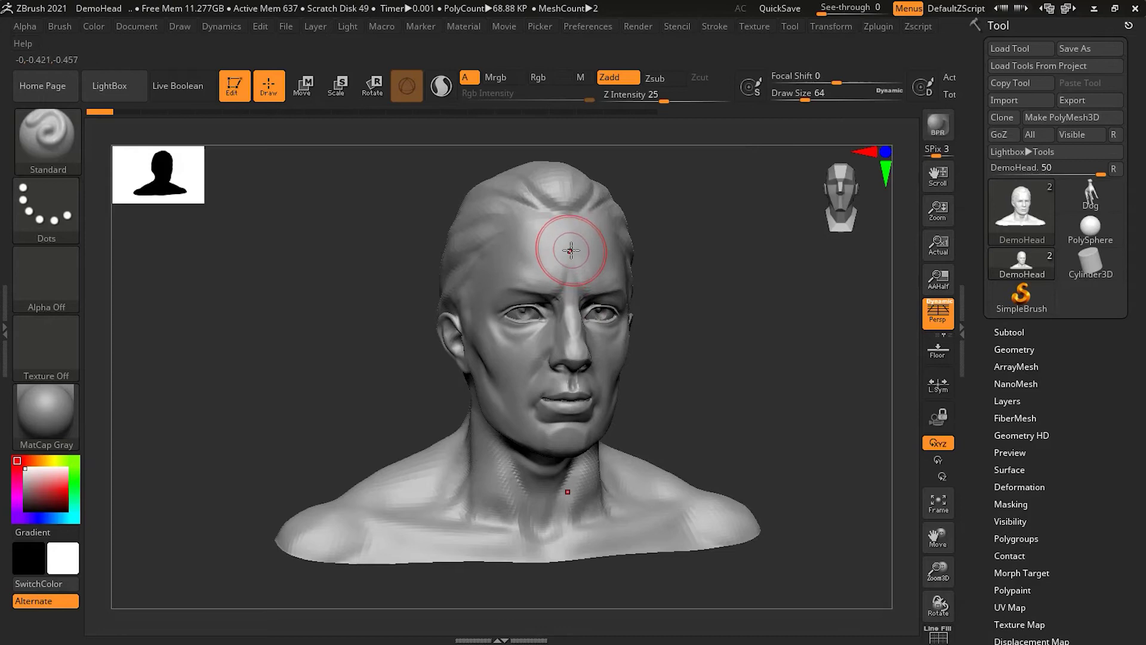
Step: Sculpt raised strokes on the forehead, nose and cheeks with the Standard brush using Y symmetry
left_click_drag(571, 251, 564, 256)
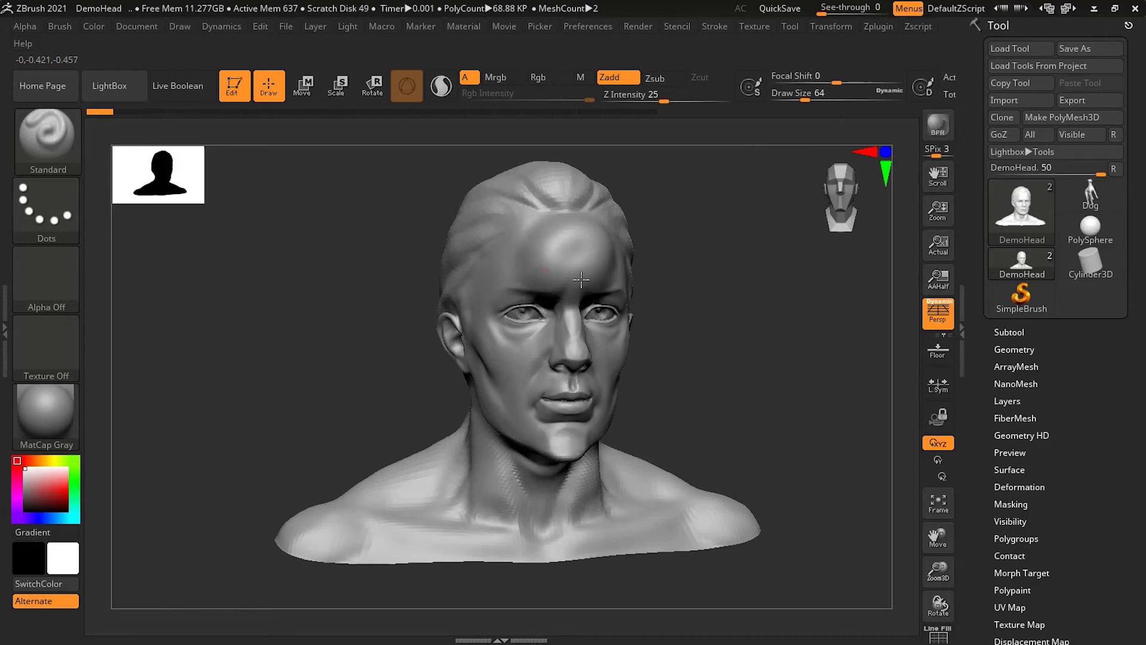
mouse_move(580, 279)
left_mouse_down()
mouse_move(563, 256)
mouse_move(561, 281)
left_mouse_up()
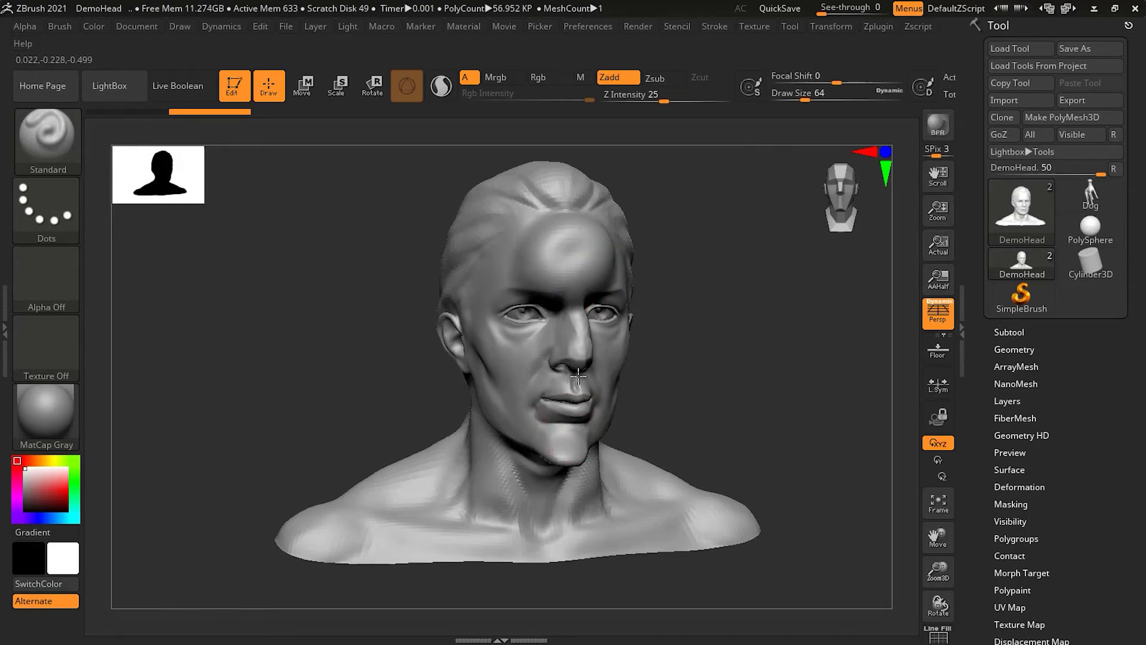
mouse_move(696, 376)
left_mouse_down()
mouse_move(647, 376)
mouse_move(646, 358)
mouse_move(657, 382)
left_mouse_up()
left_click_drag(756, 389, 835, 389)
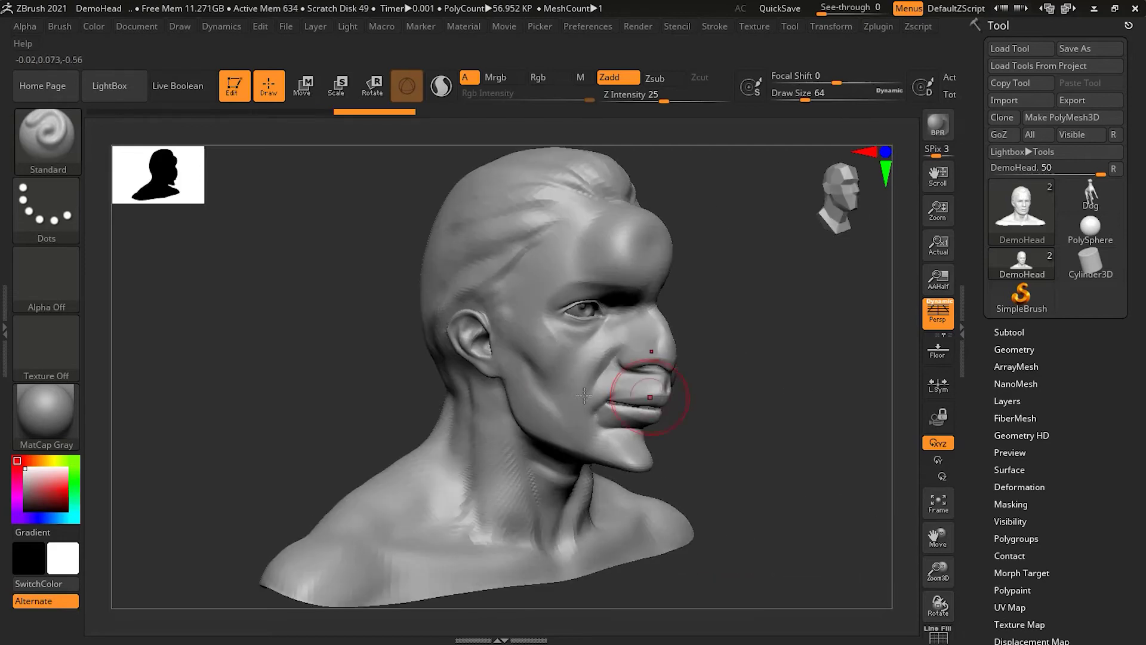
mouse_move(567, 346)
left_mouse_down()
mouse_move(569, 374)
mouse_move(525, 393)
left_mouse_up()
mouse_move(692, 358)
left_mouse_down()
mouse_move(722, 333)
mouse_move(817, 352)
mouse_move(737, 366)
mouse_move(732, 355)
left_mouse_up()
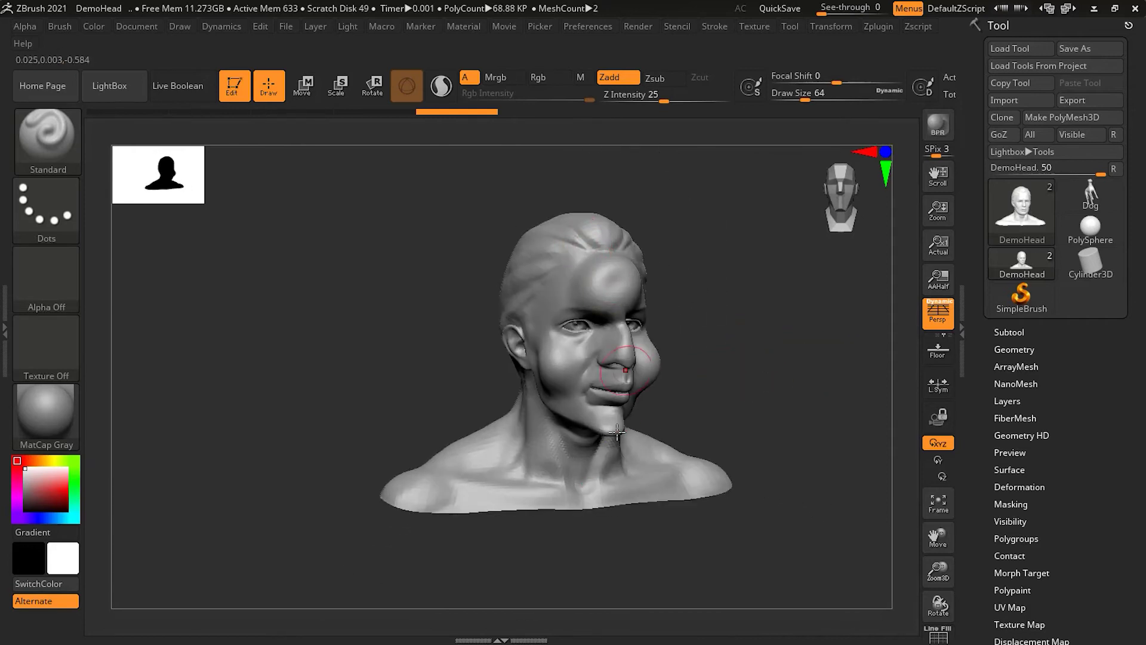
Step: Build up the forehead, nose and chin with Y symmetry, and return to the first state in the undo history
mouse_move(458, 457)
left_mouse_down()
mouse_move(511, 466)
mouse_move(525, 485)
mouse_move(617, 439)
mouse_move(603, 263)
mouse_move(614, 277)
mouse_move(601, 261)
left_mouse_up()
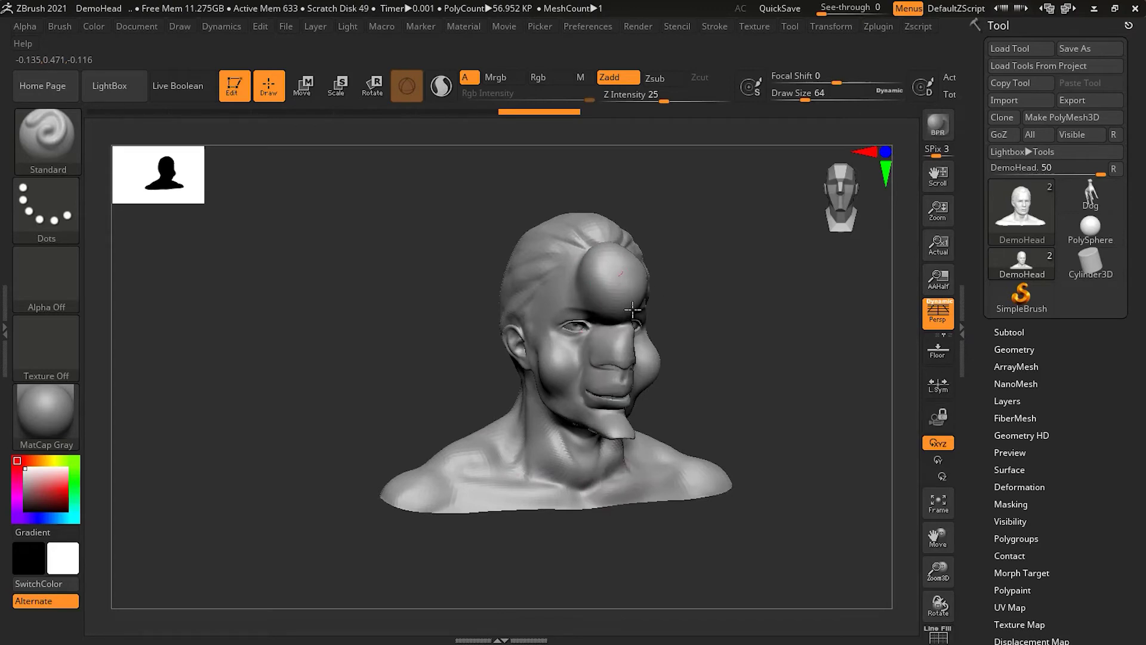
left_click_drag(689, 418, 748, 392)
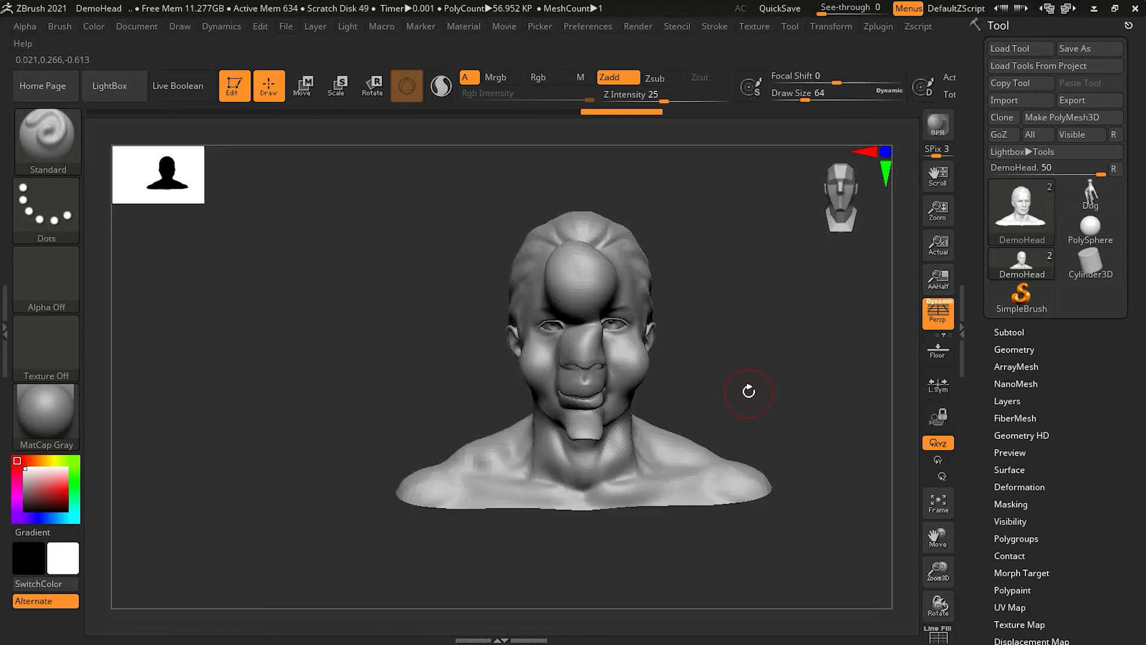
left_click(100, 113)
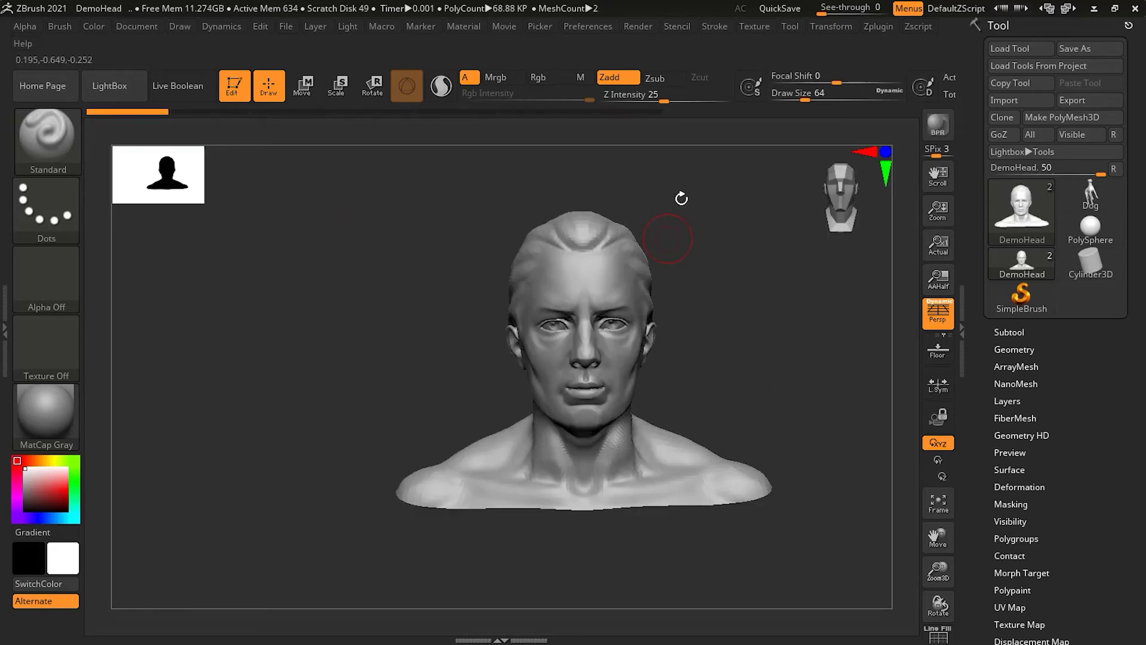
Step: Switch the sculpting symmetry axis from Y to Z
left_click(815, 29)
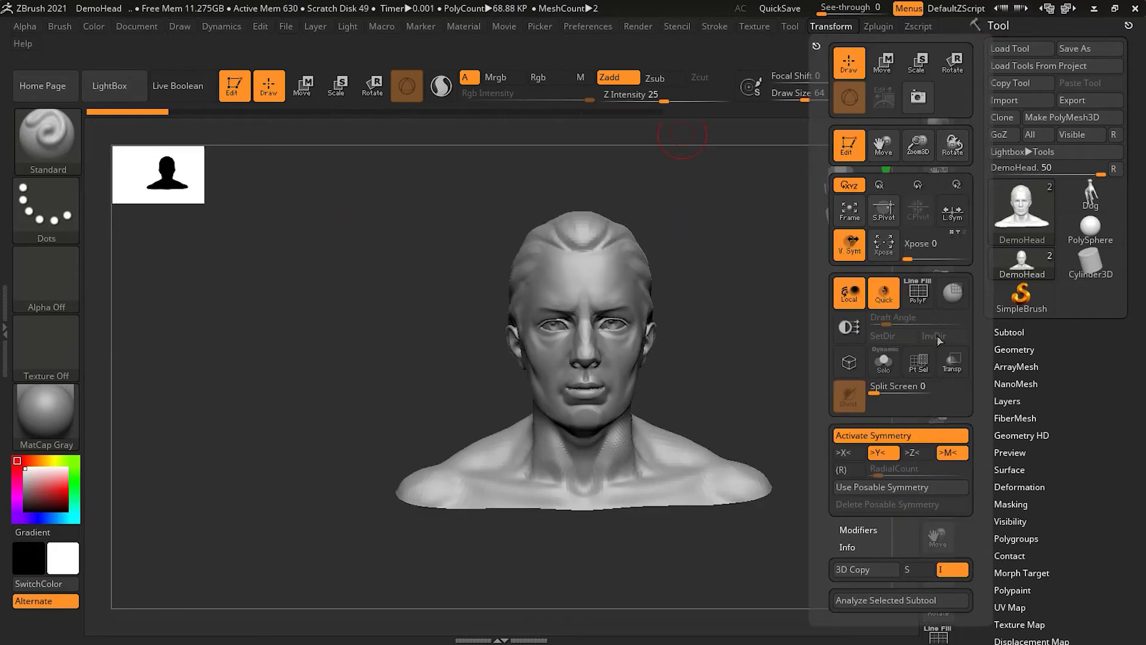
left_click(889, 453)
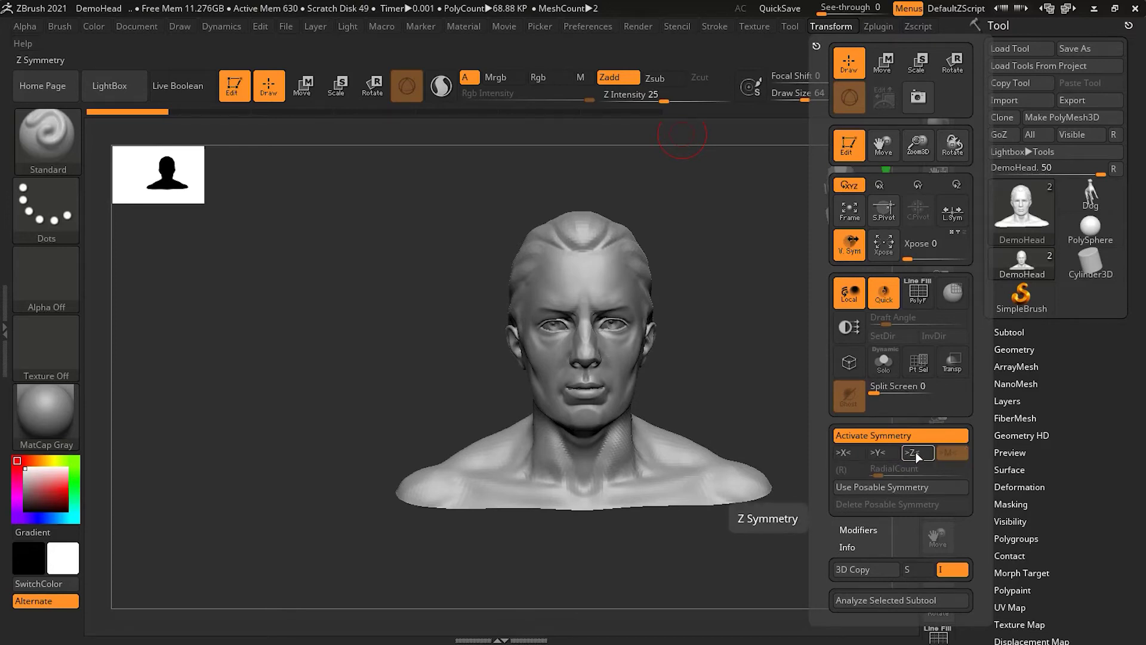
left_click(917, 453)
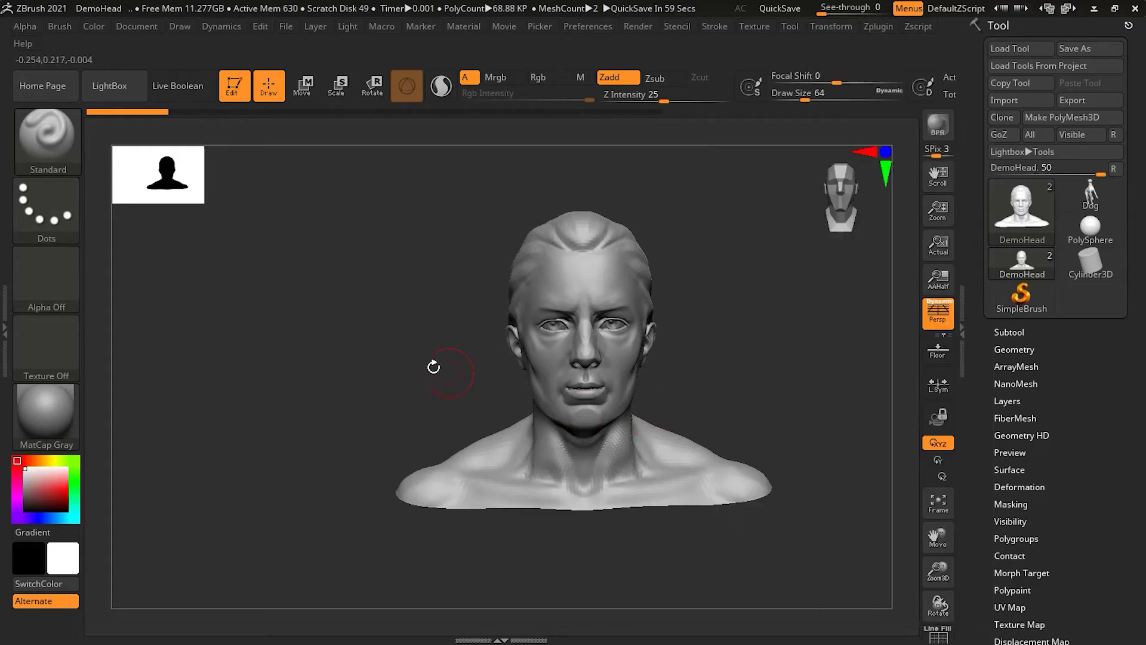
Step: Sculpt trial strokes on the bust with Z symmetry, checking them from the front, and undo the strokes
left_click_drag(433, 366, 500, 298)
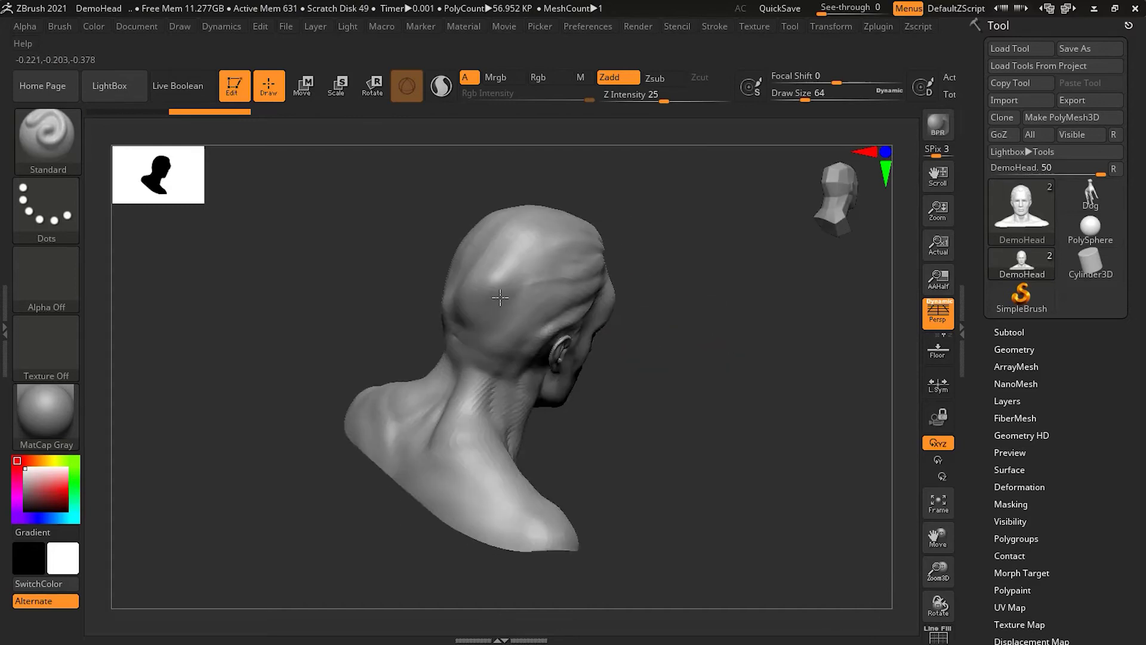
left_click_drag(757, 396, 705, 382)
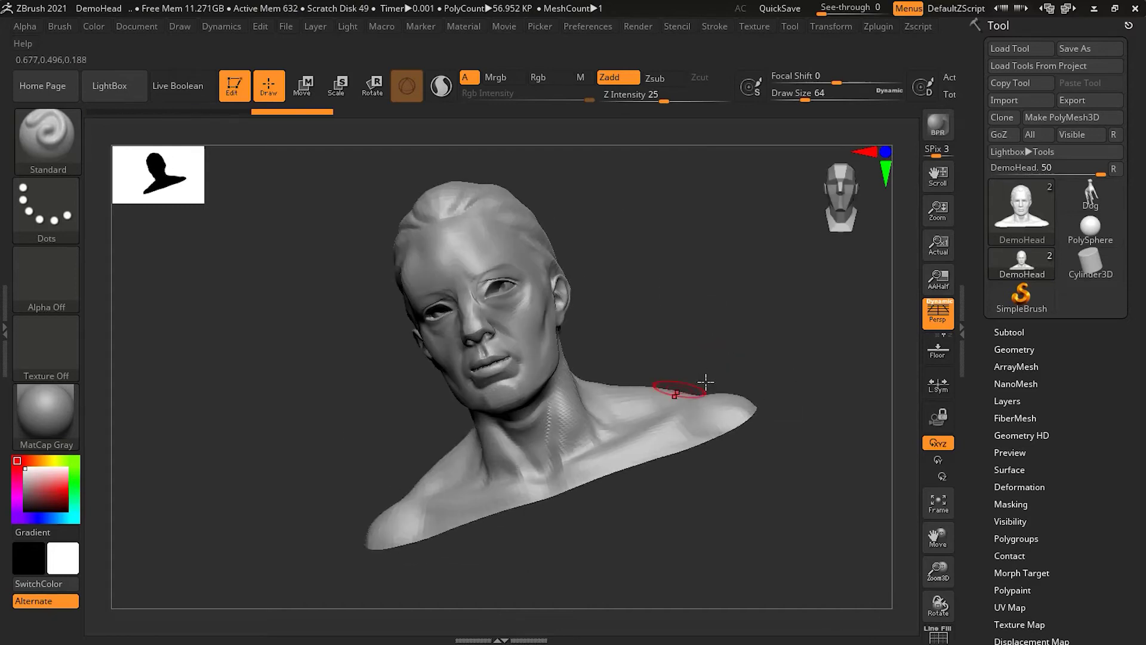
key("ctrl+z")
key("ctrl+z")
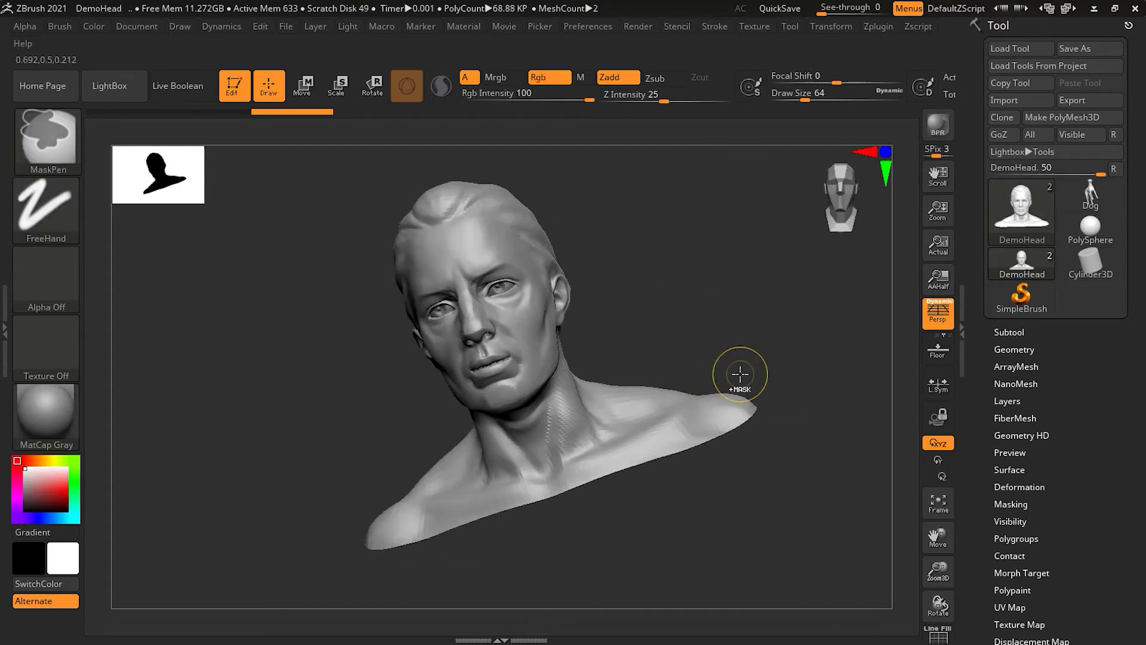
Step: Turn Z symmetry off and activate X and Y symmetry together for the bust
left_click_drag(675, 330, 745, 338)
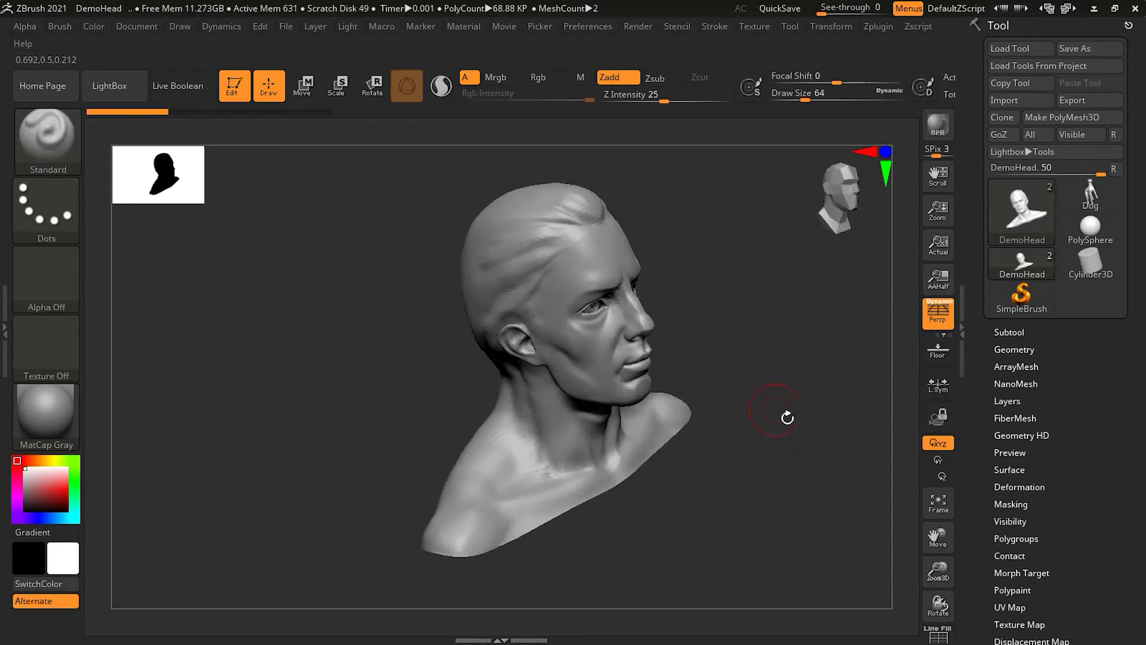
left_click_drag(786, 416, 776, 425, "shift")
left_click_drag(703, 427, 752, 358)
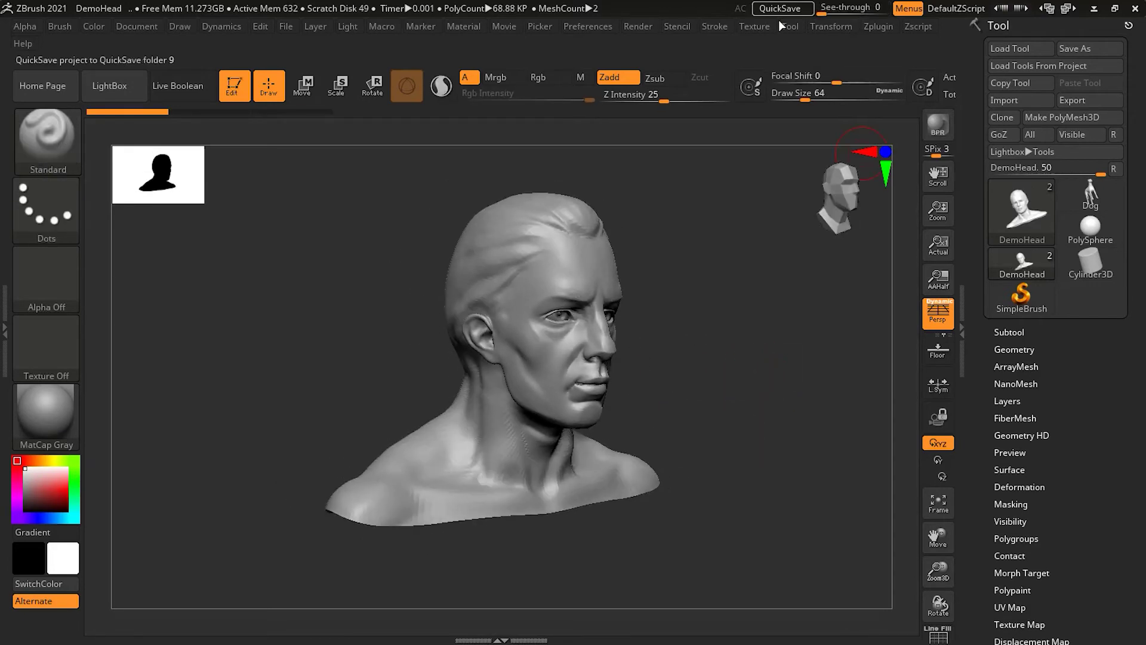
left_click(813, 27)
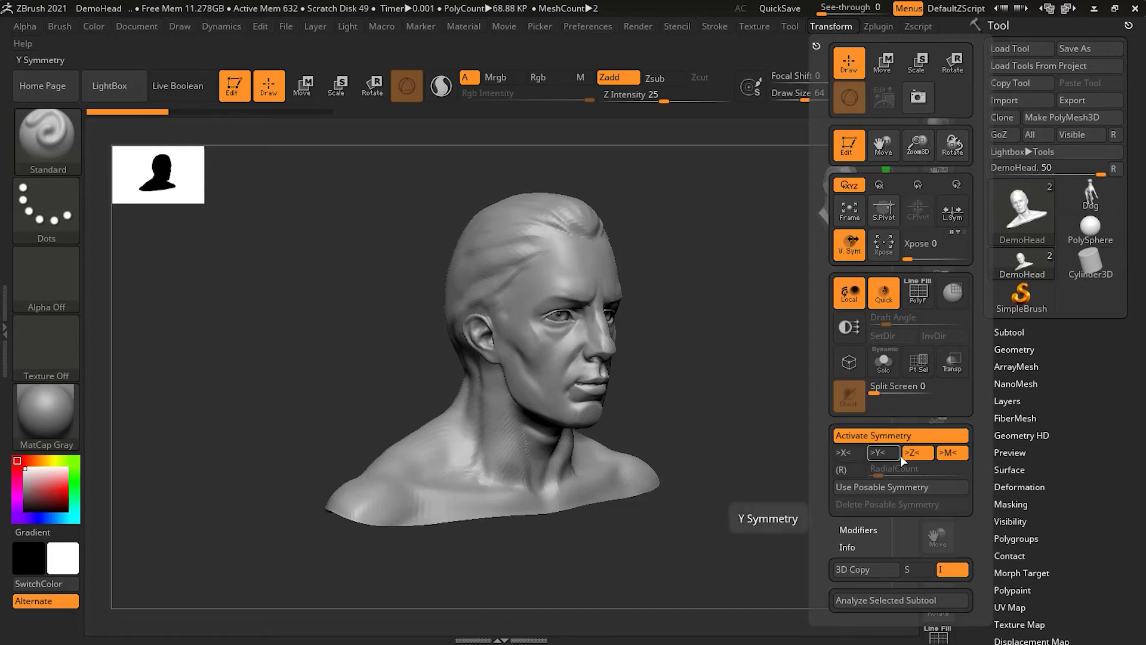
left_click(851, 453)
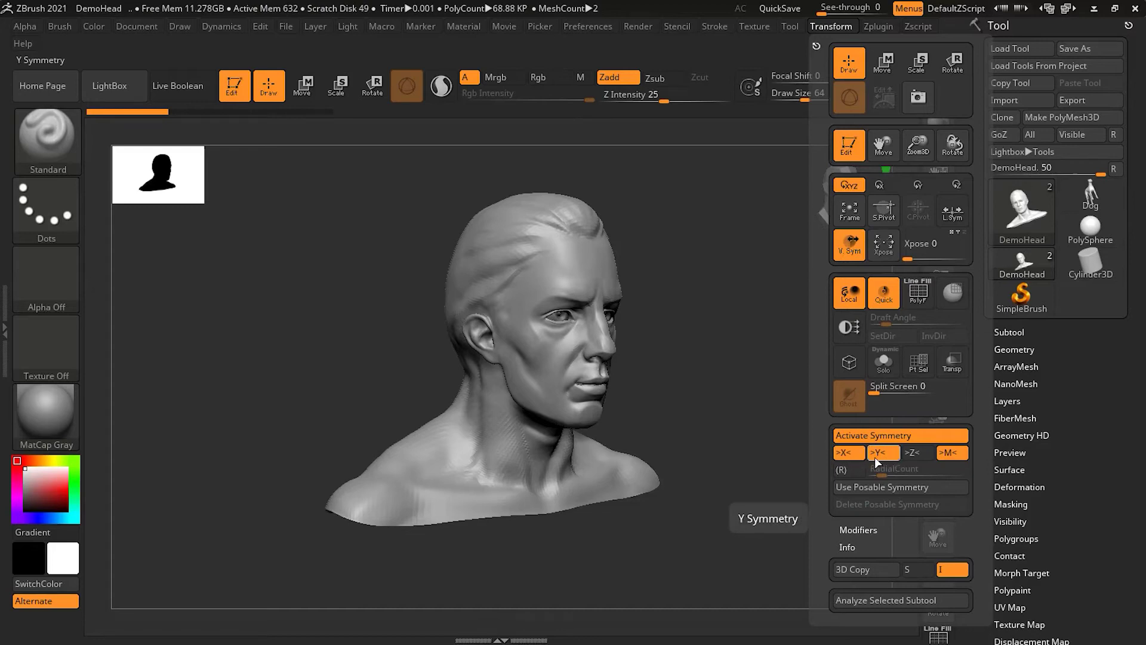
Step: Sculpt raised strokes on the temple, cheek and middle of the forehead with combined X and Y symmetry
left_click_drag(742, 356, 788, 348, "shift")
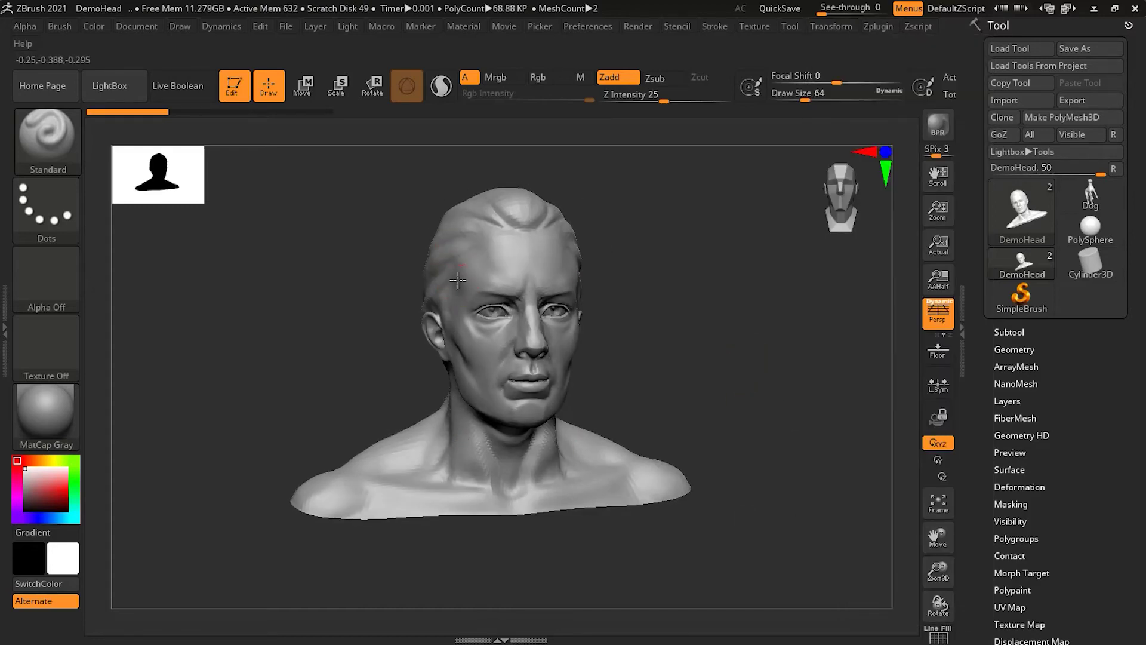
mouse_move(458, 280)
left_mouse_down()
mouse_move(470, 287)
mouse_move(478, 263)
left_mouse_up()
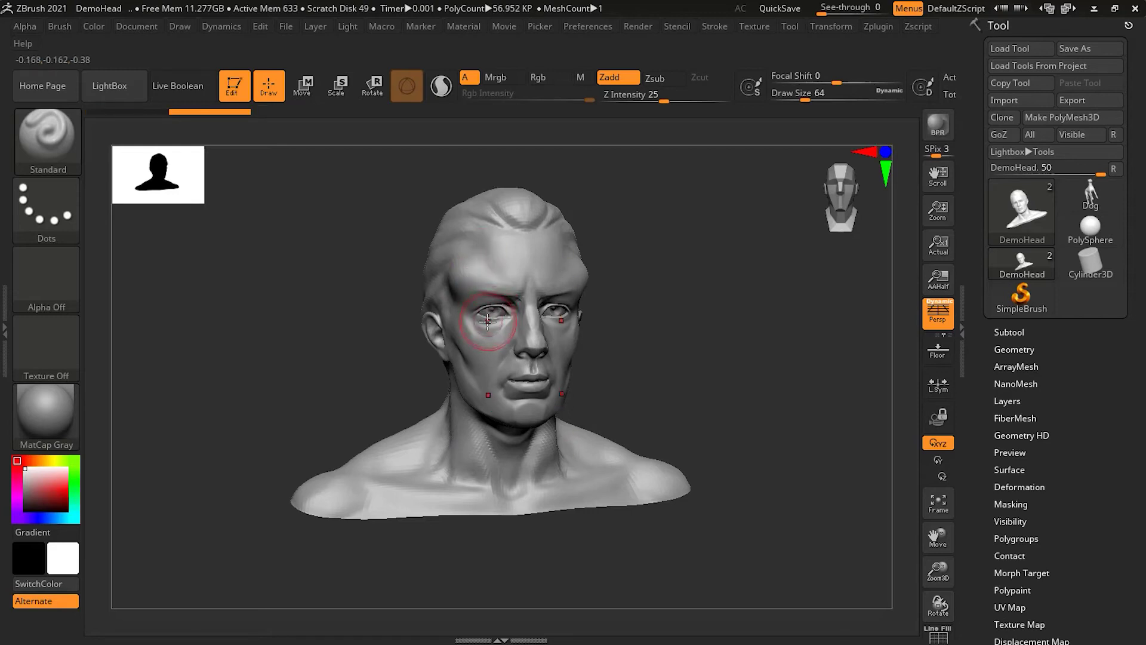
left_click_drag(480, 349, 441, 322)
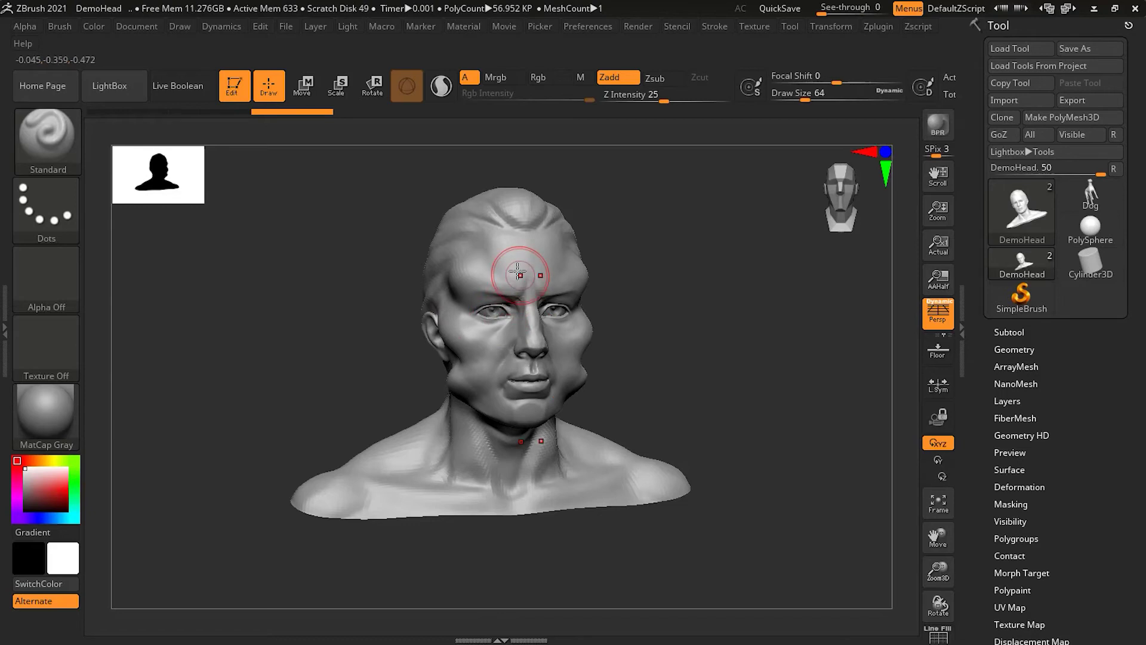
mouse_move(519, 274)
left_mouse_down()
mouse_move(525, 303)
mouse_move(517, 288)
left_mouse_up()
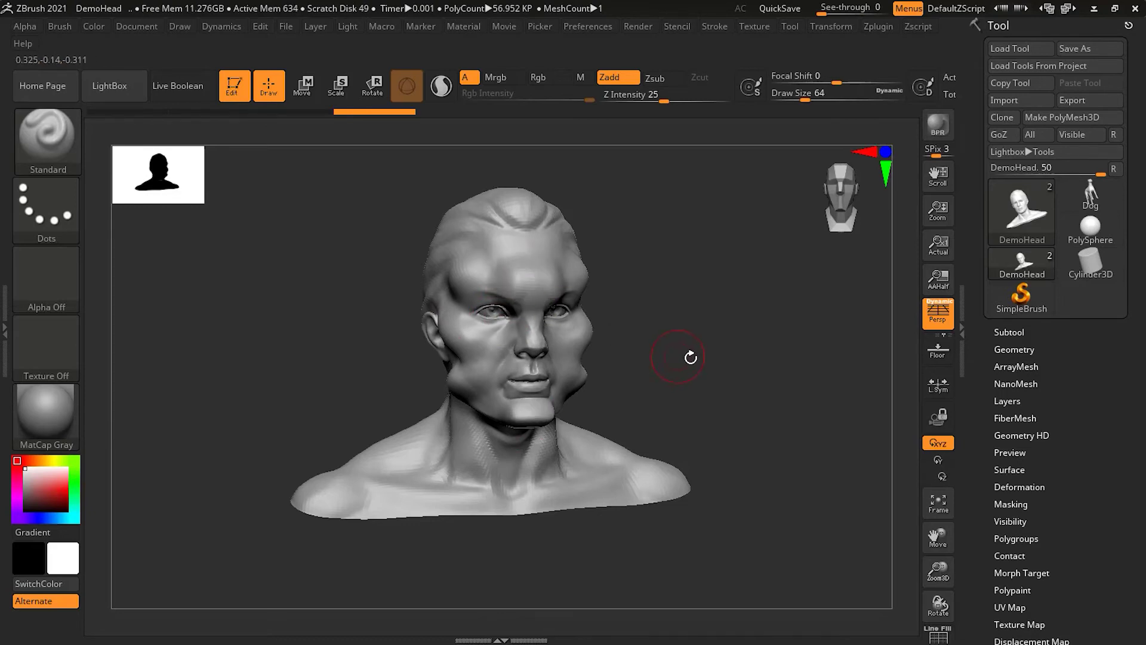
Step: Undo all the strokes sculpted on the bust with X and Y symmetry
left_click_drag(760, 353, 713, 361)
key("ctrl")
key("ctrl+z")
key("ctrl+z")
key("ctrl+z")
key("ctrl+z")
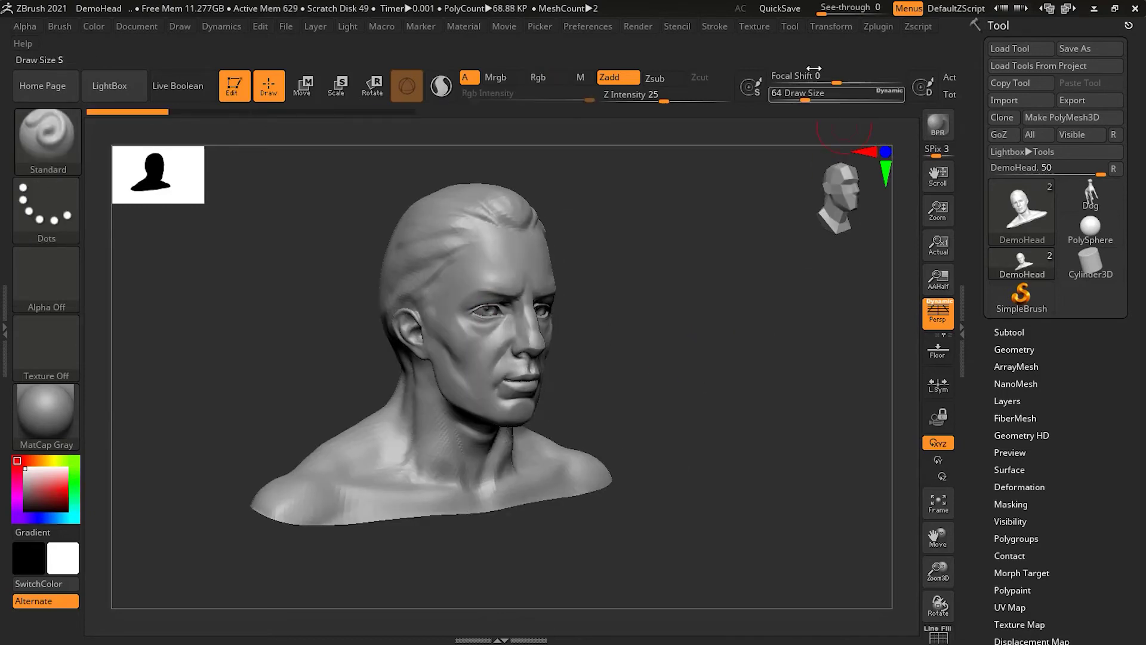
Step: Activate Z symmetry in addition to the X and Y axes
left_click(830, 27)
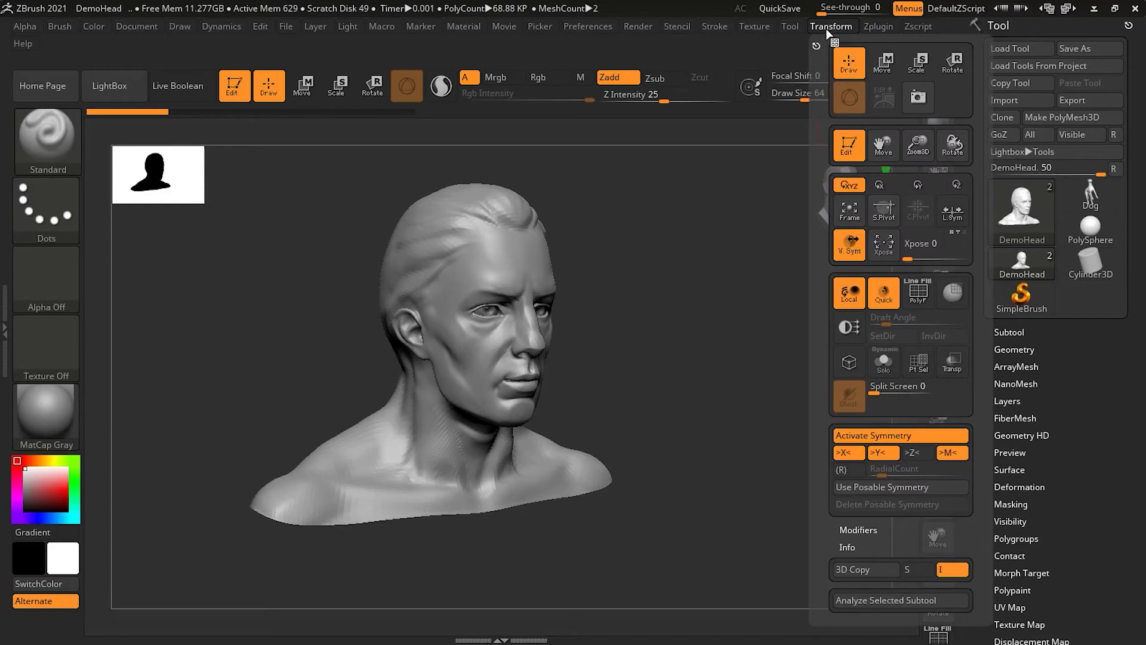
left_click(911, 455)
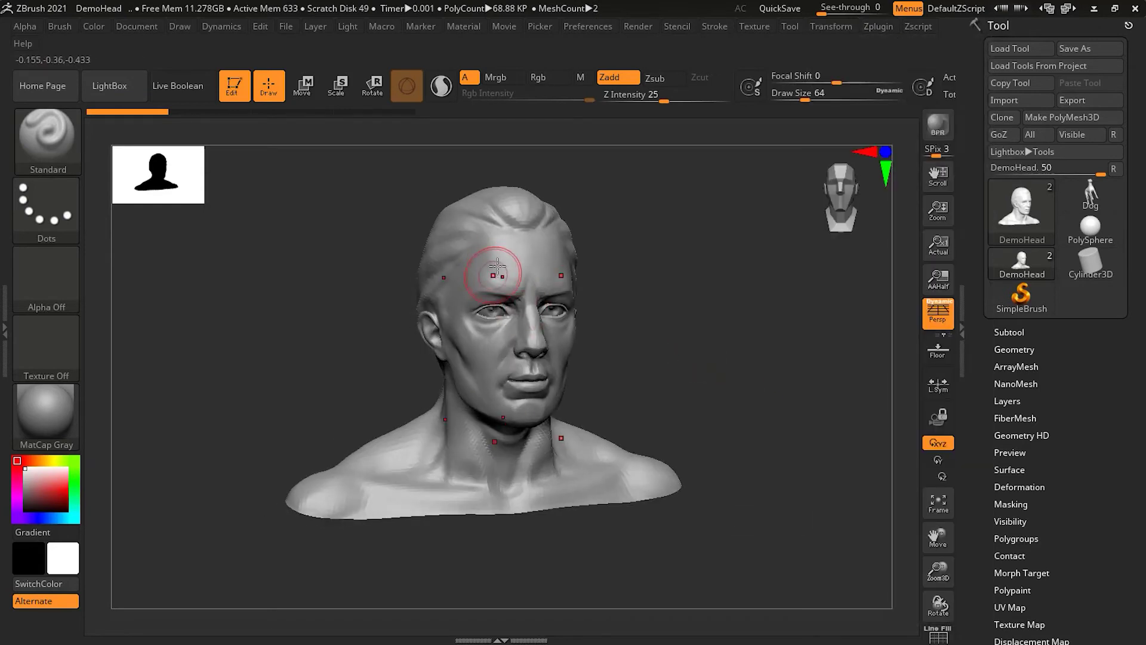
Step: Sculpt bulges on the bust's forehead with X, Y and Z symmetry, inspect them around the head, and undo them
mouse_move(597, 332)
left_mouse_down()
mouse_move(709, 319)
mouse_move(509, 295)
mouse_move(478, 307)
mouse_move(471, 326)
mouse_move(454, 299)
mouse_move(456, 352)
mouse_move(420, 370)
mouse_move(394, 358)
mouse_move(383, 332)
mouse_move(385, 344)
left_mouse_up()
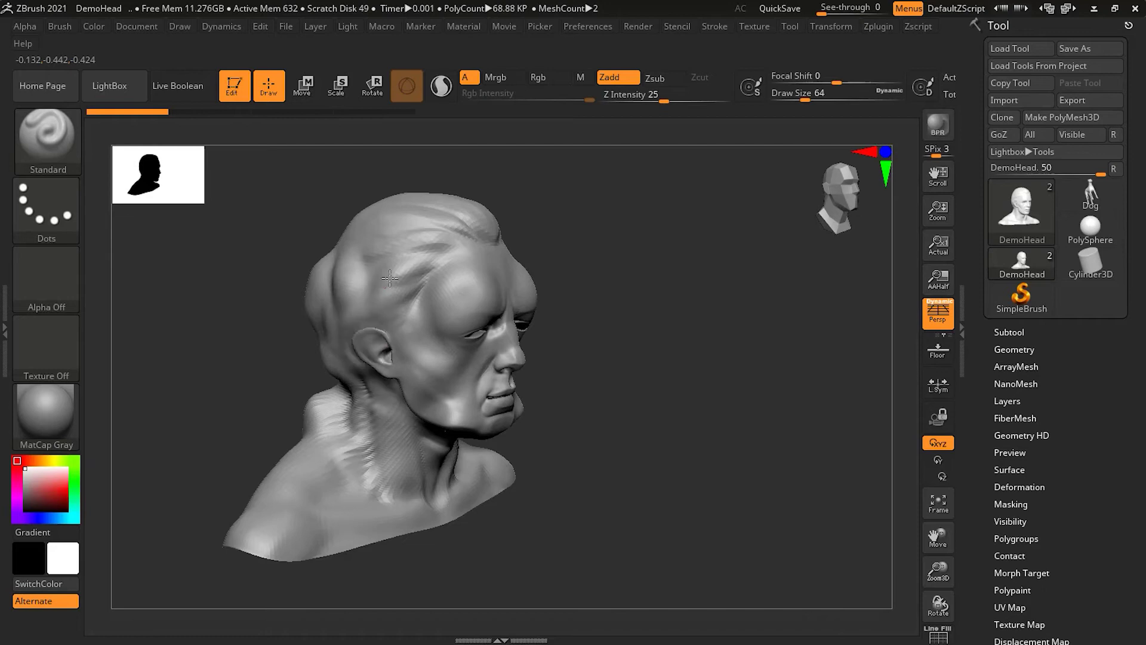
mouse_move(690, 320)
left_mouse_down()
mouse_move(632, 366)
mouse_move(634, 392)
mouse_move(660, 389)
left_mouse_up()
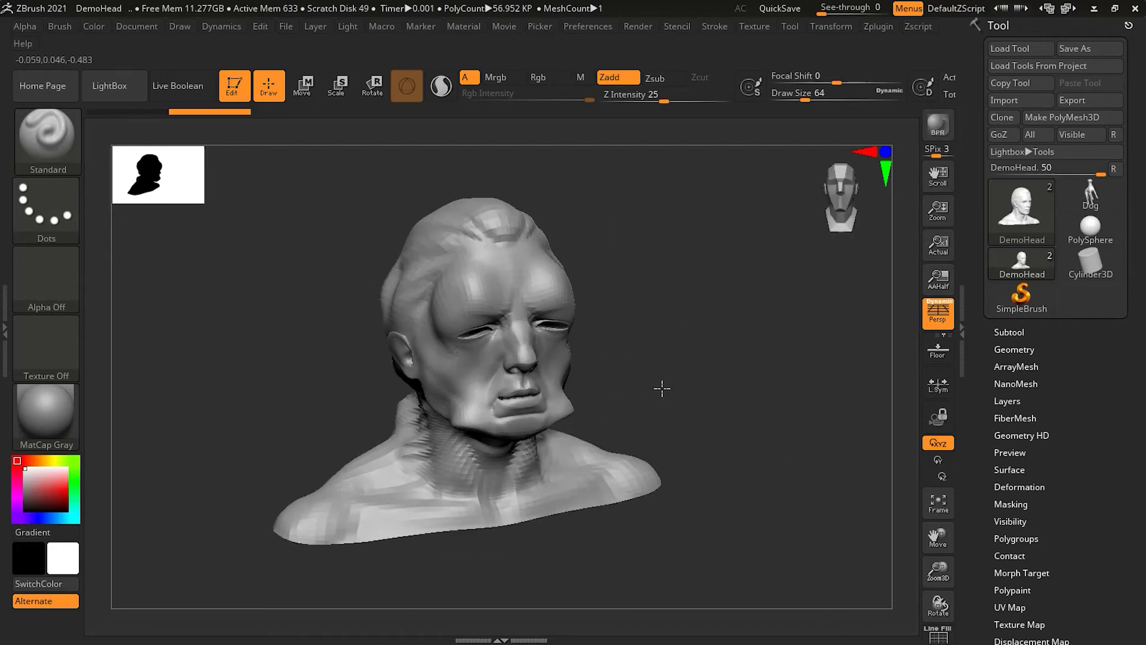
key("ctrl")
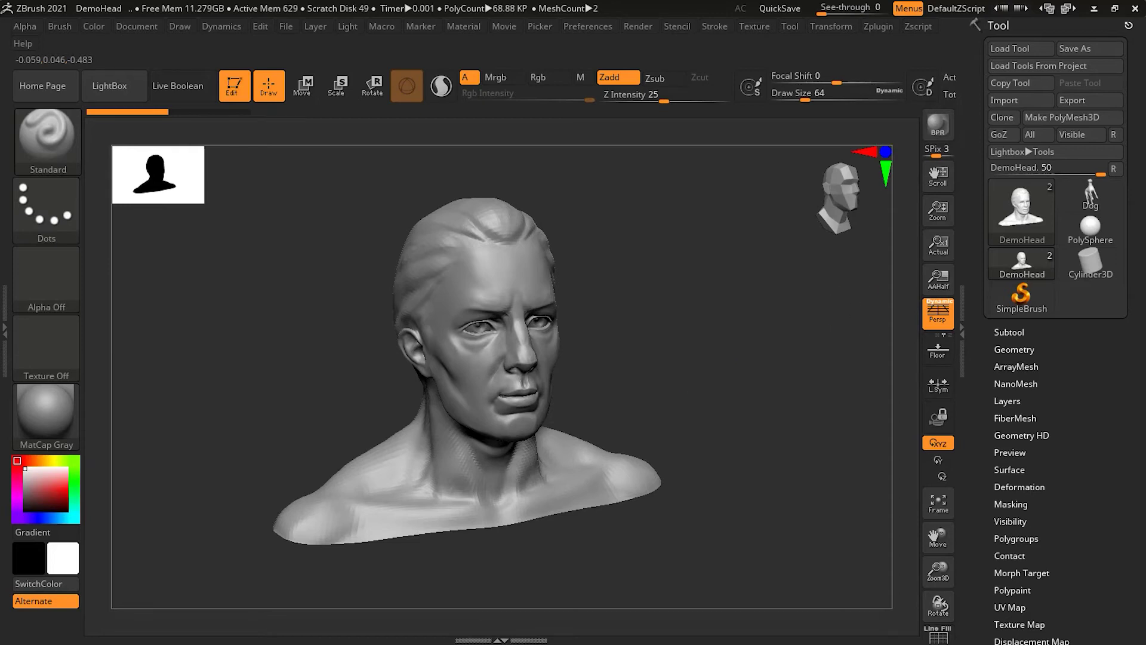
Step: Switch the active tool from the DemoHead to the PolySphere and fit the whole sphere in view
mouse_move(1089, 230)
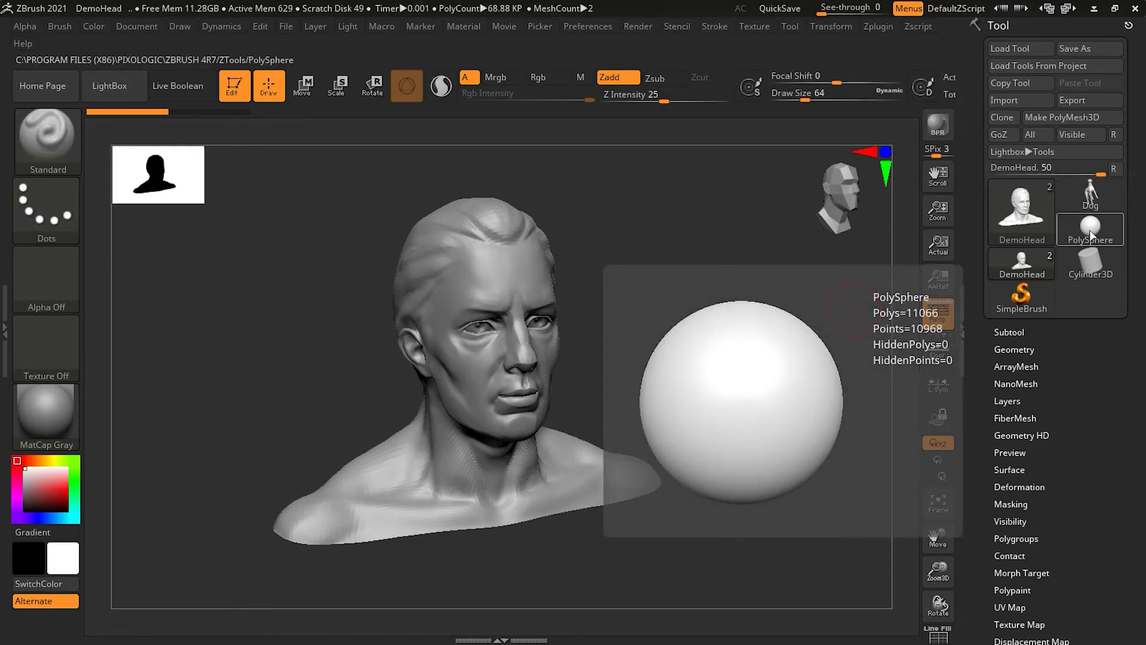
left_click(1090, 231)
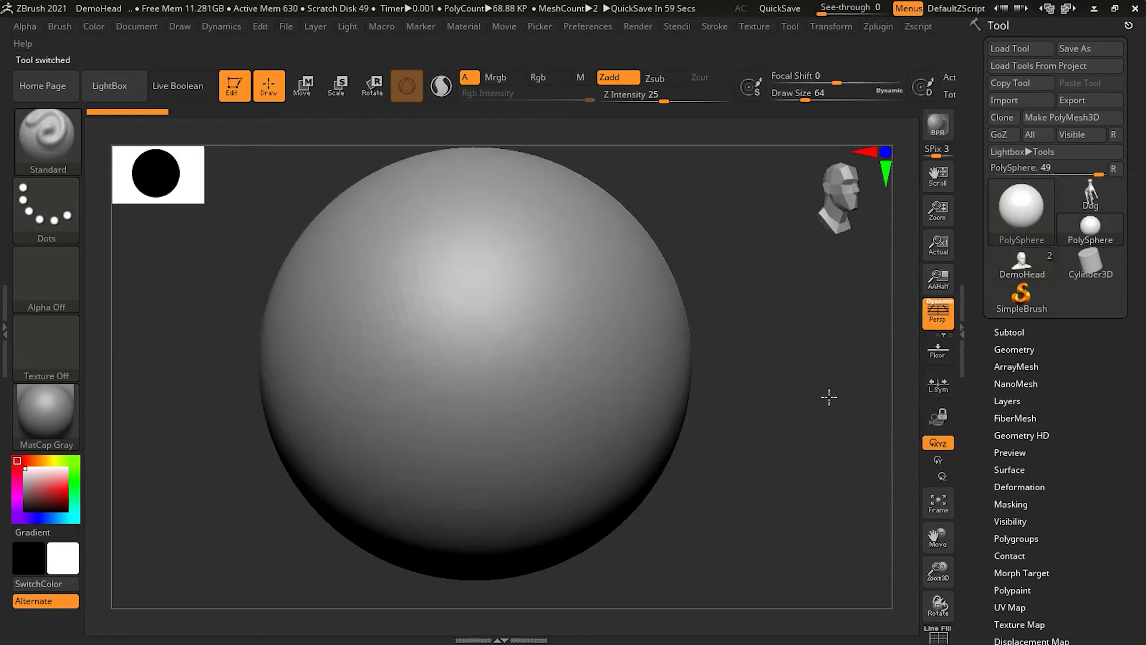
right_click_drag(829, 397, 773, 406, "ctrl")
Step: Sculpt a curved trial stroke on the PolySphere with X symmetry and undo it
mouse_move(418, 304)
left_mouse_down()
mouse_move(412, 358)
mouse_move(472, 411)
mouse_move(418, 257)
mouse_move(410, 447)
left_mouse_up()
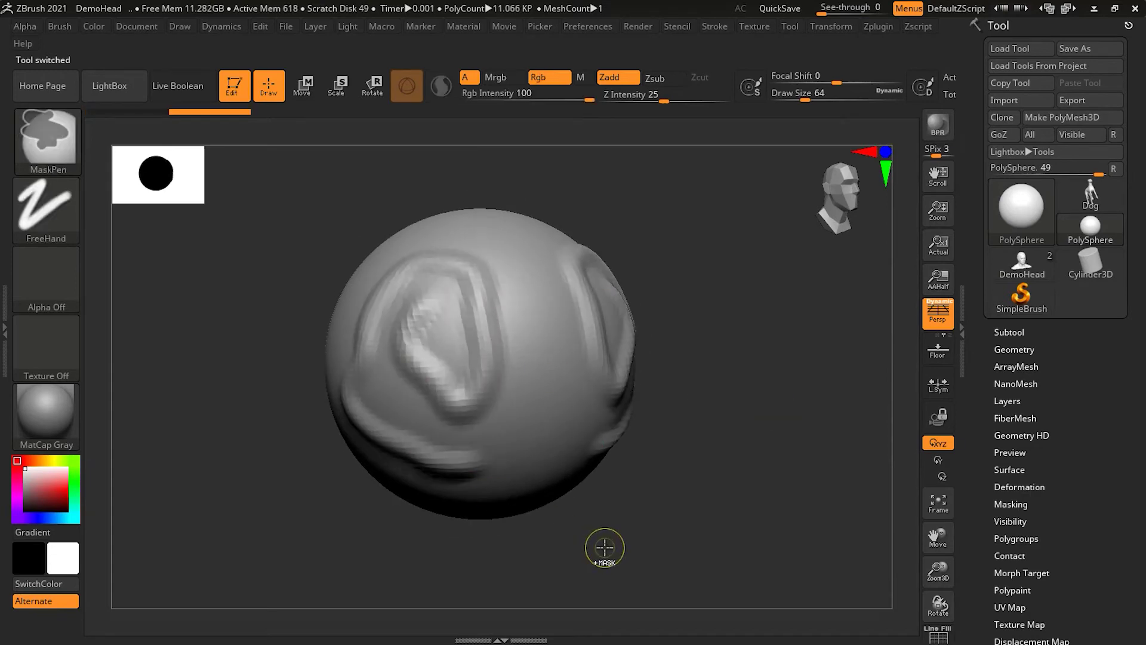
key("ctrl+z")
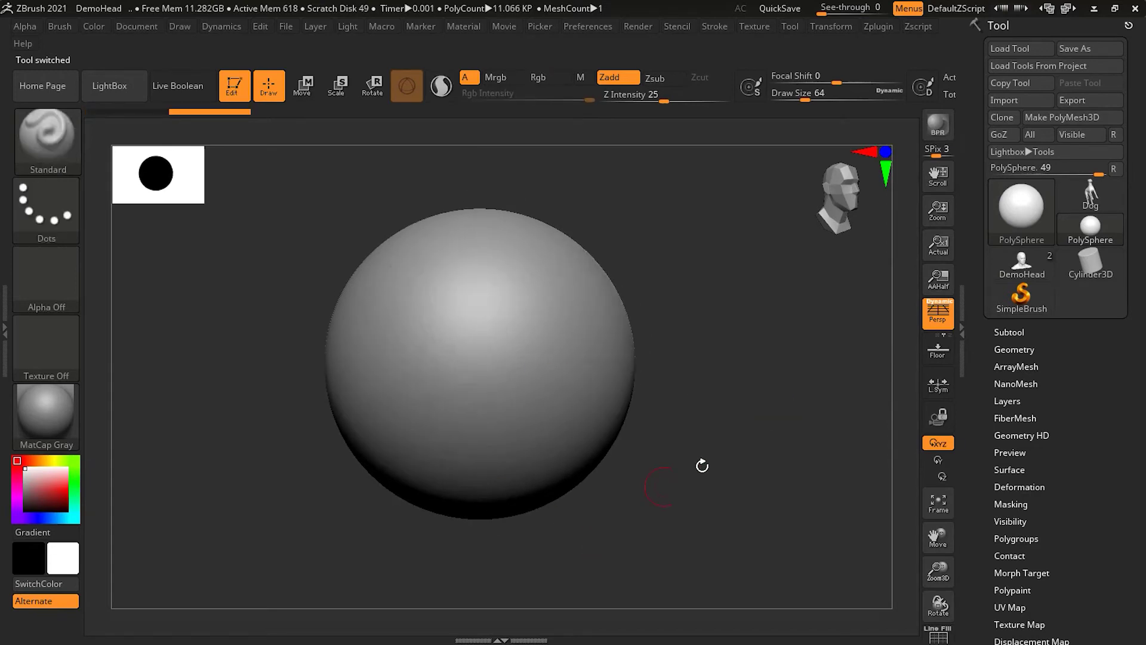
Step: Toggle X symmetry off and on for the PolySphere and activate radial symmetry (R) for that axis
left_click(821, 24)
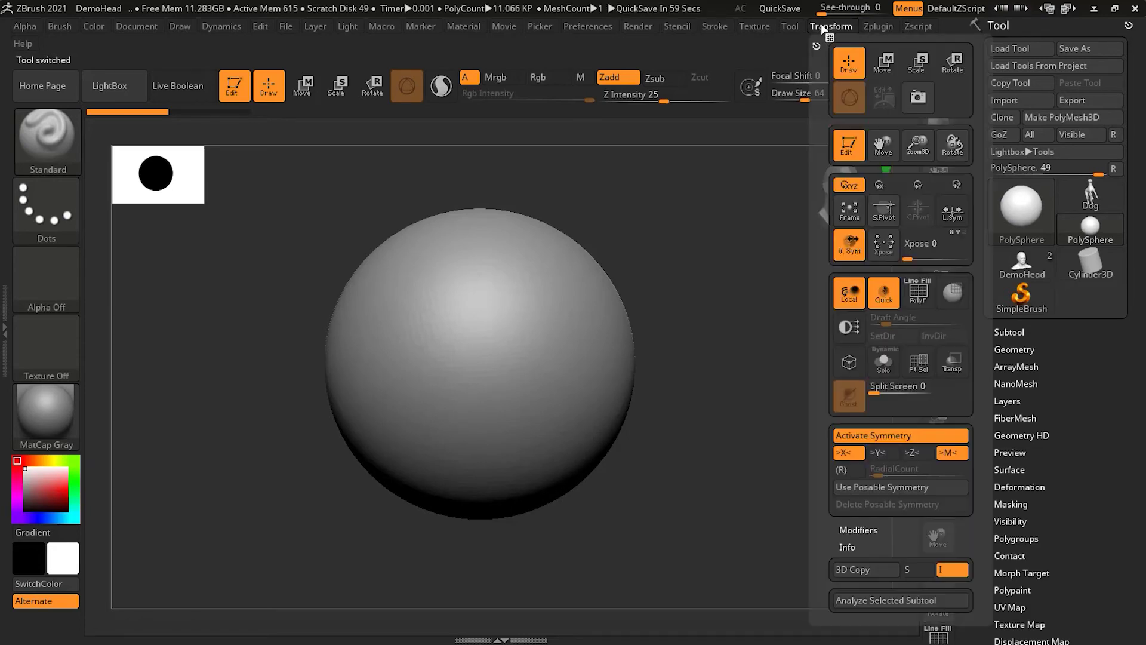
left_click(848, 456)
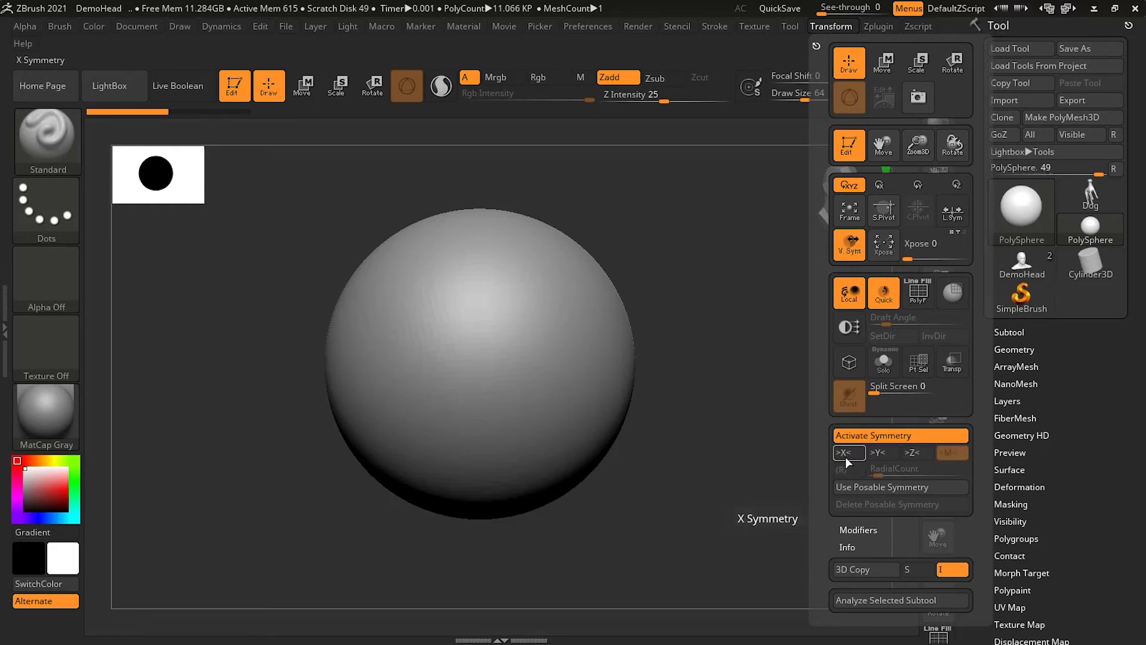
left_click(842, 452)
left_click(844, 469)
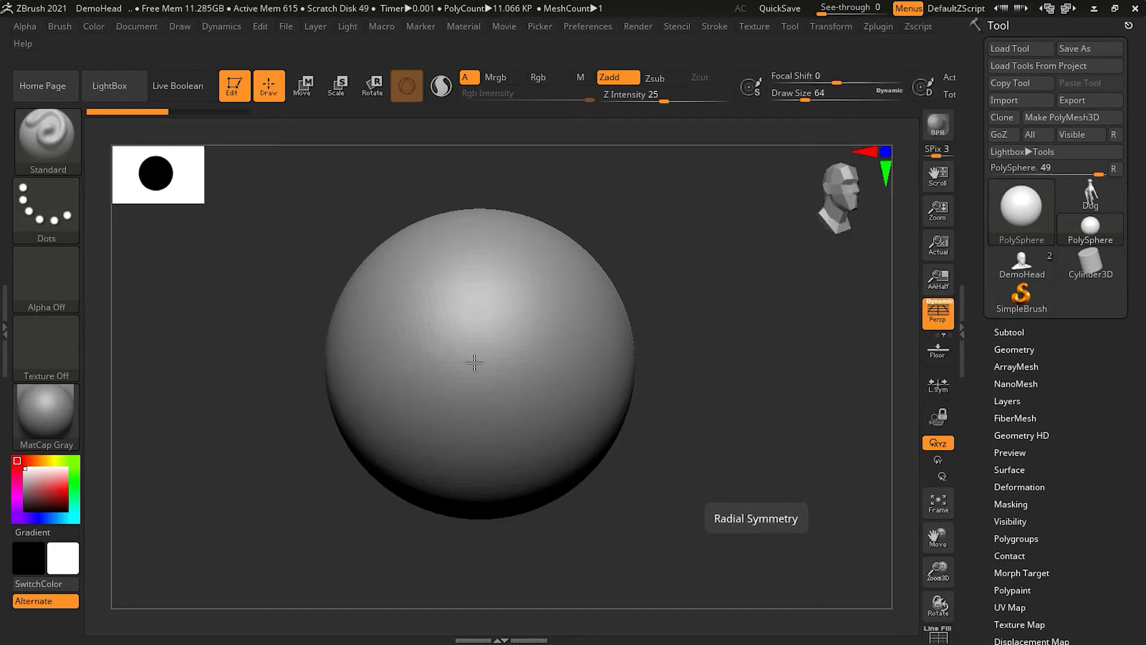
Step: Try radial X symmetry on the sphere with a trial stroke, view it from the side and undo the stroke
left_click_drag(668, 395, 689, 441, "alt")
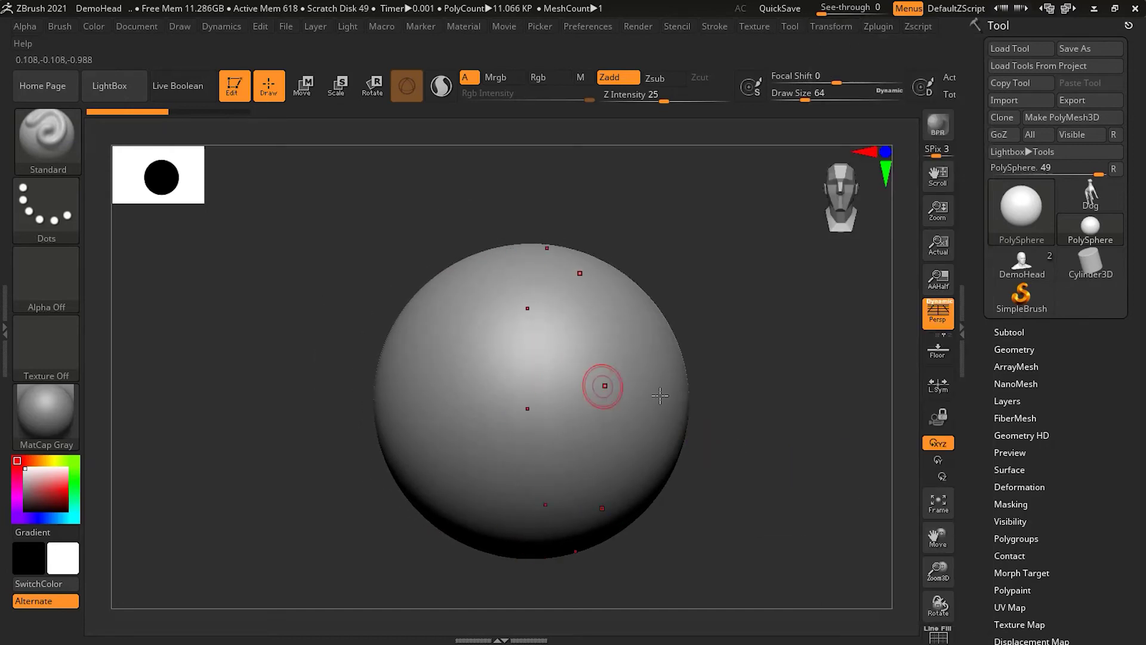
left_click_drag(369, 418, 568, 410, "alt")
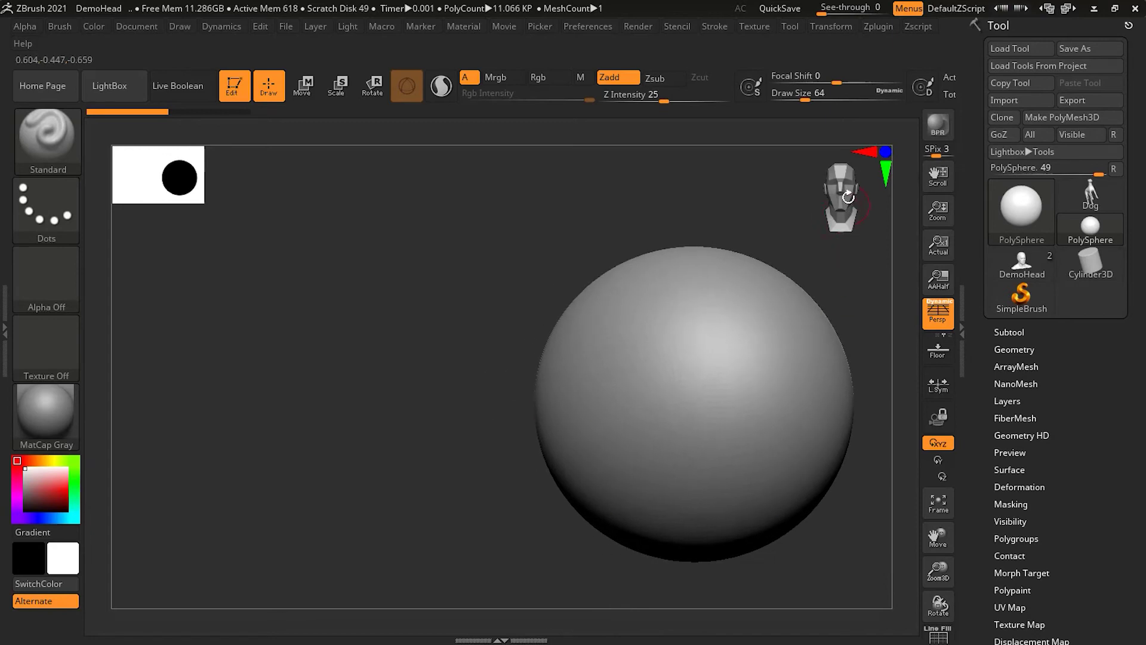
mouse_move(848, 197)
left_mouse_down()
mouse_move(873, 193)
mouse_move(847, 196)
left_mouse_up()
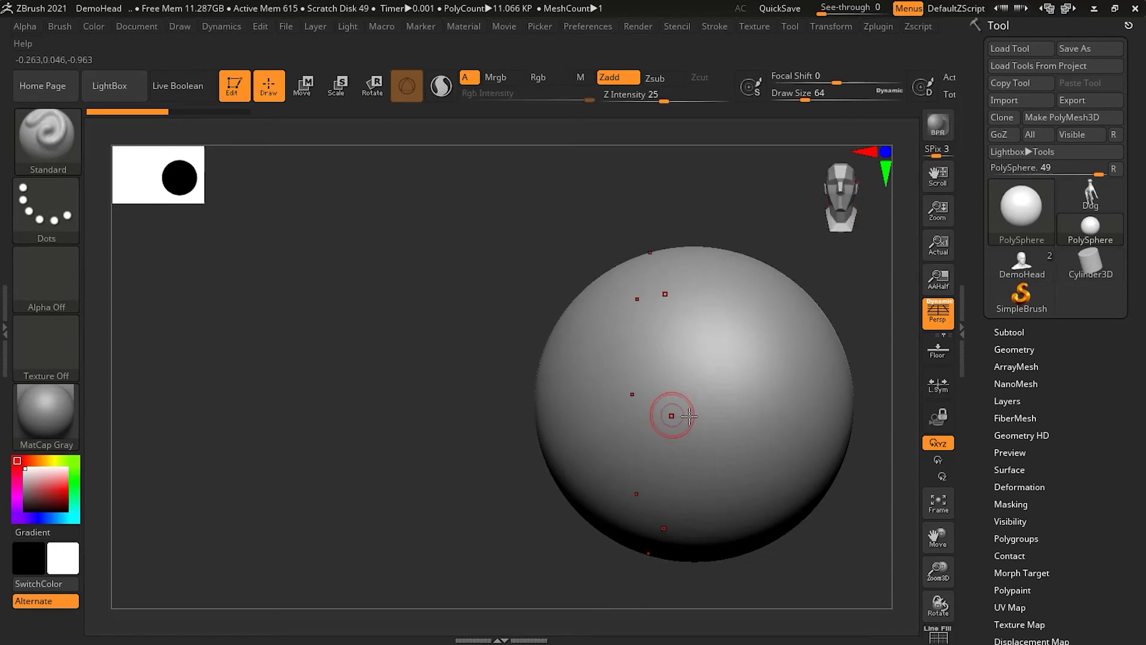
mouse_move(686, 391)
left_mouse_down()
mouse_move(633, 395)
mouse_move(621, 341)
mouse_move(776, 435)
mouse_move(803, 382)
left_mouse_up()
mouse_move(507, 450)
left_mouse_down()
mouse_move(388, 450)
mouse_move(525, 457)
mouse_move(517, 461)
left_mouse_up()
key("ctrl+z")
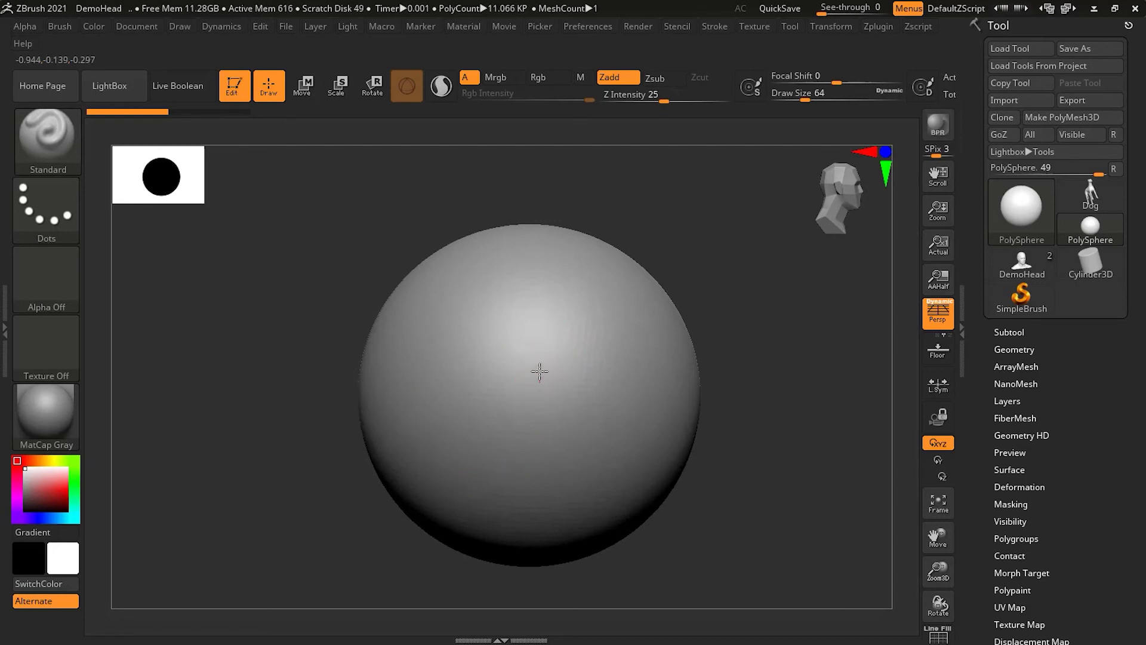
Step: Sculpt a thick wavy trial stroke across the PolySphere with radial X symmetry and undo it
left_click_drag(539, 371, 667, 321)
key("ctrl")
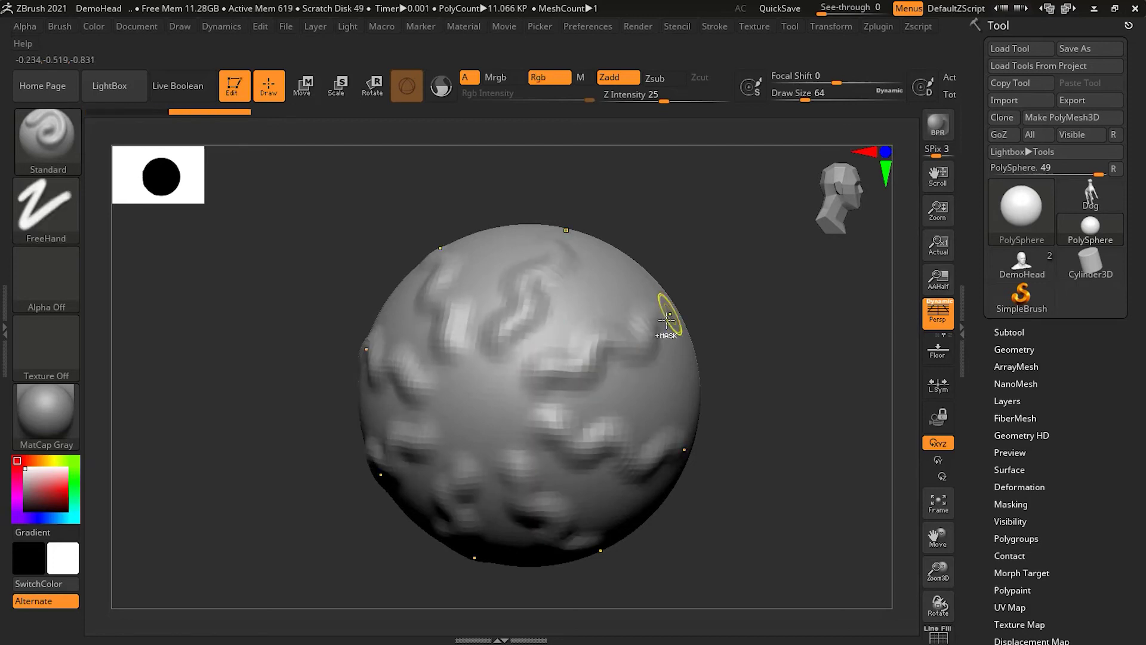
key("ctrl+z")
Step: Reduce the brush draw size to 20, try thin winding strokes with radial X symmetry and undo them
key("bracketleft")
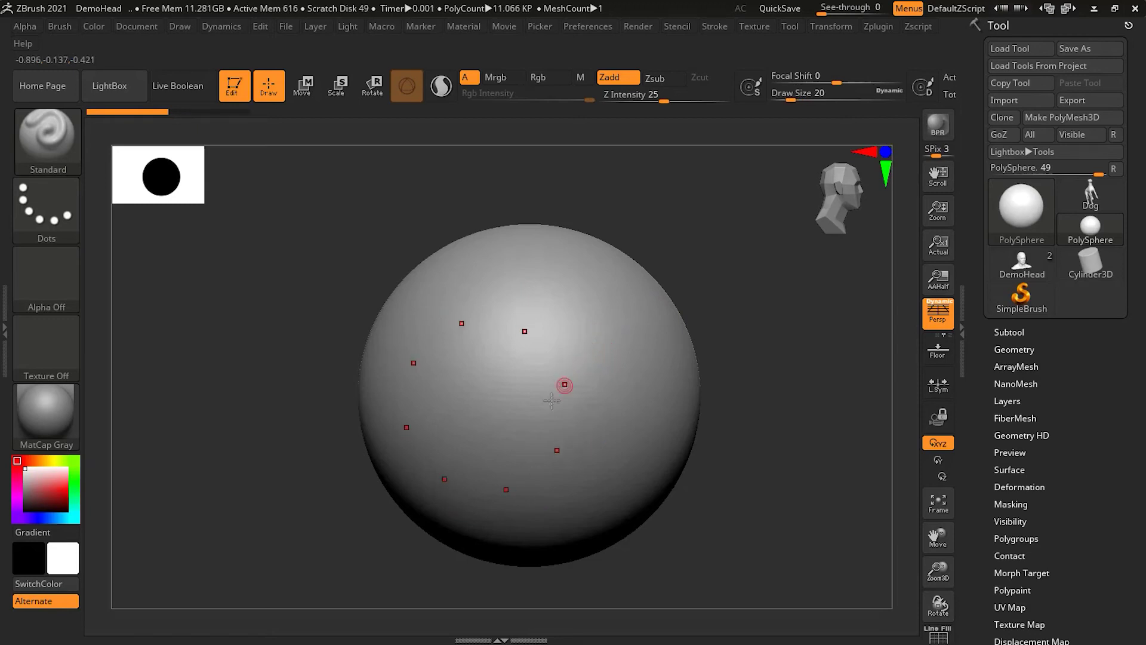
mouse_move(546, 403)
left_mouse_down()
mouse_move(522, 391)
mouse_move(549, 411)
mouse_move(596, 382)
mouse_move(583, 342)
mouse_move(590, 306)
left_mouse_up()
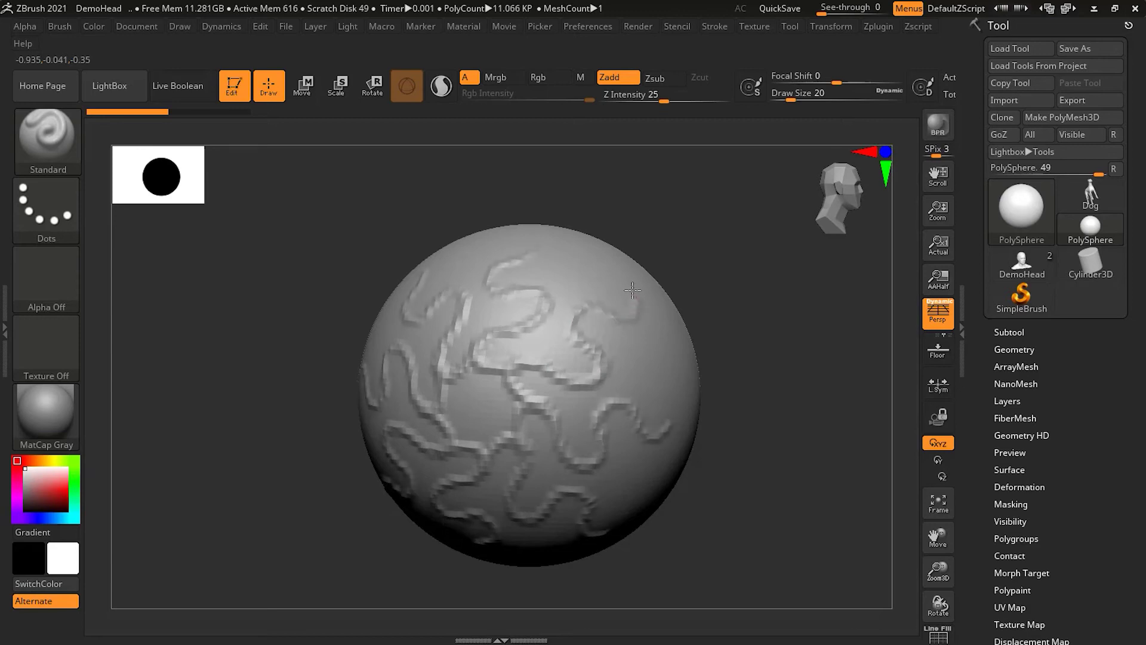
left_click_drag(581, 301, 643, 335)
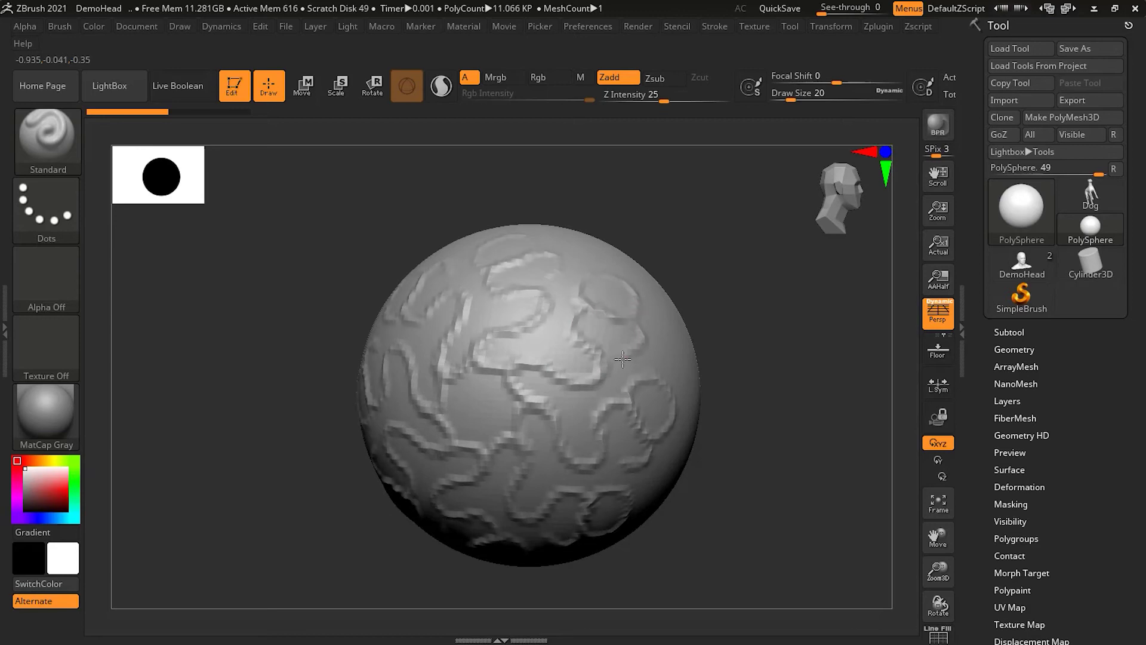
key("ctrl+z")
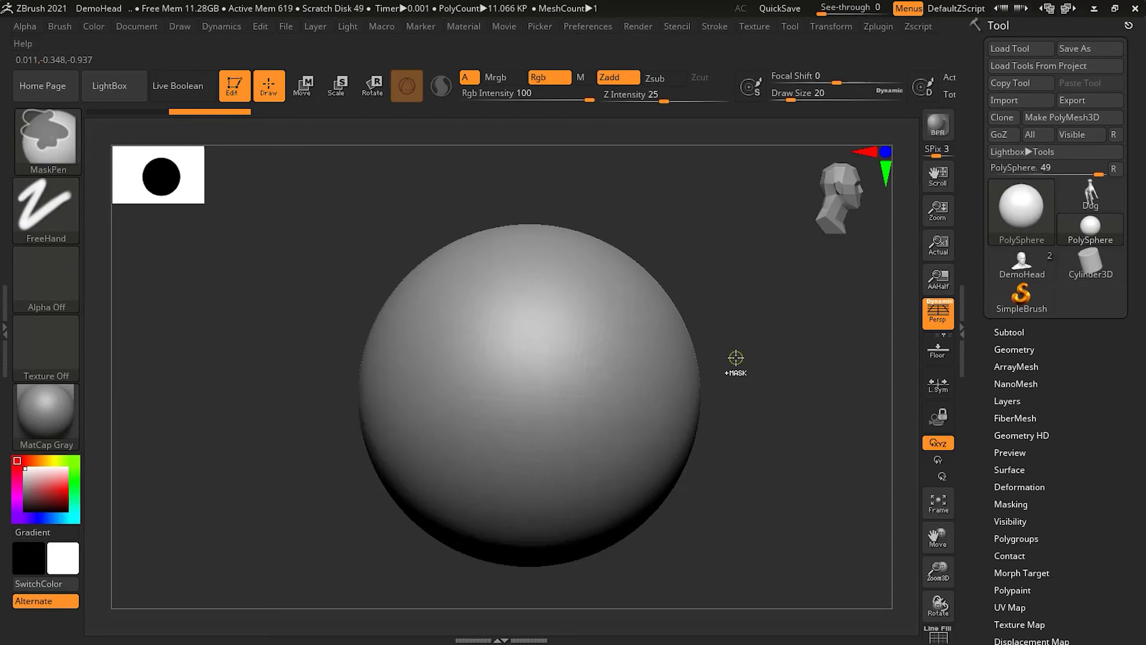
Step: Set the radial symmetry count to 20 for the X axis
left_click(830, 27)
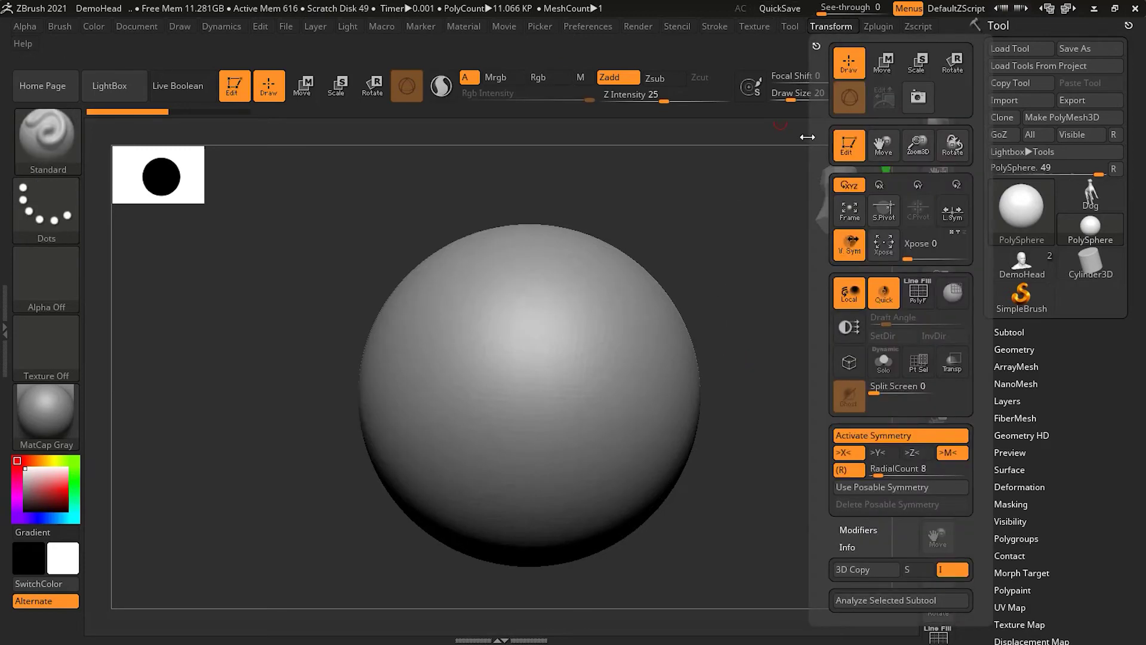
left_click(900, 468)
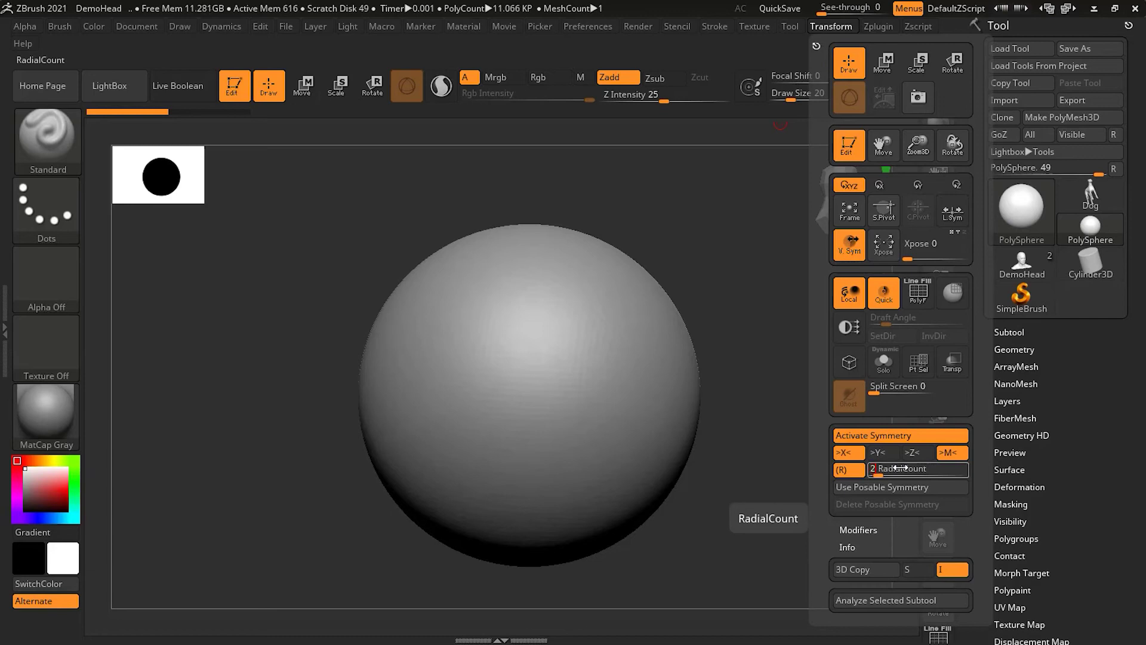
key("Return")
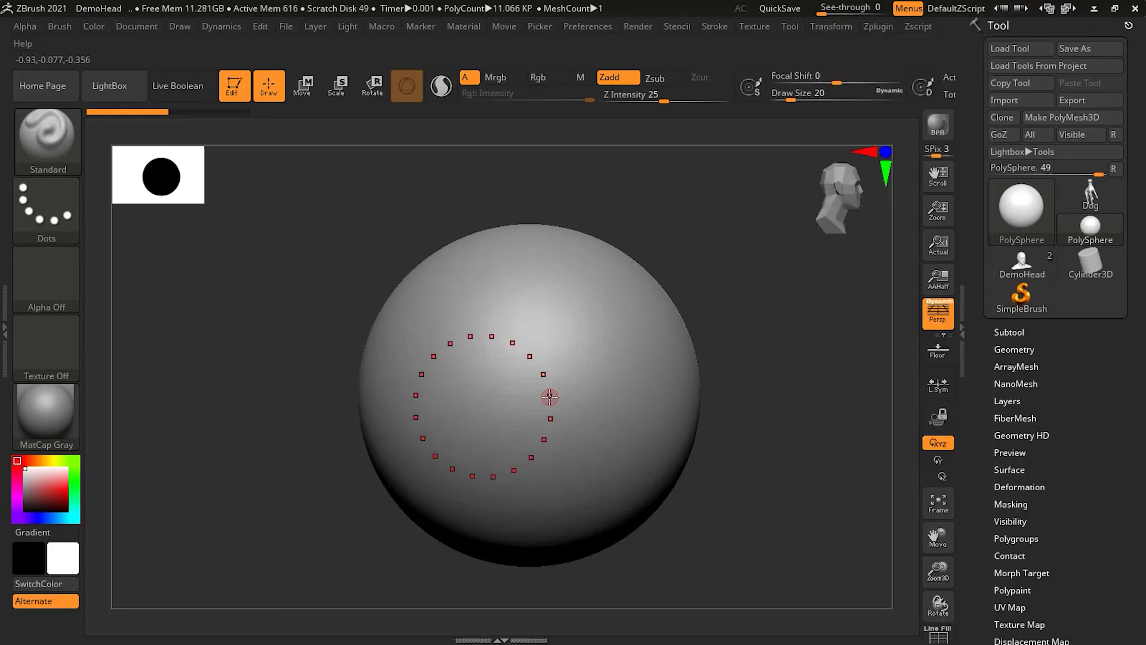
Step: Sculpt zigzag trial strokes outward from the sphere's X pole with 20 radial copies and undo them
mouse_move(554, 394)
left_mouse_down()
mouse_move(604, 339)
mouse_move(640, 330)
mouse_move(671, 341)
left_mouse_up()
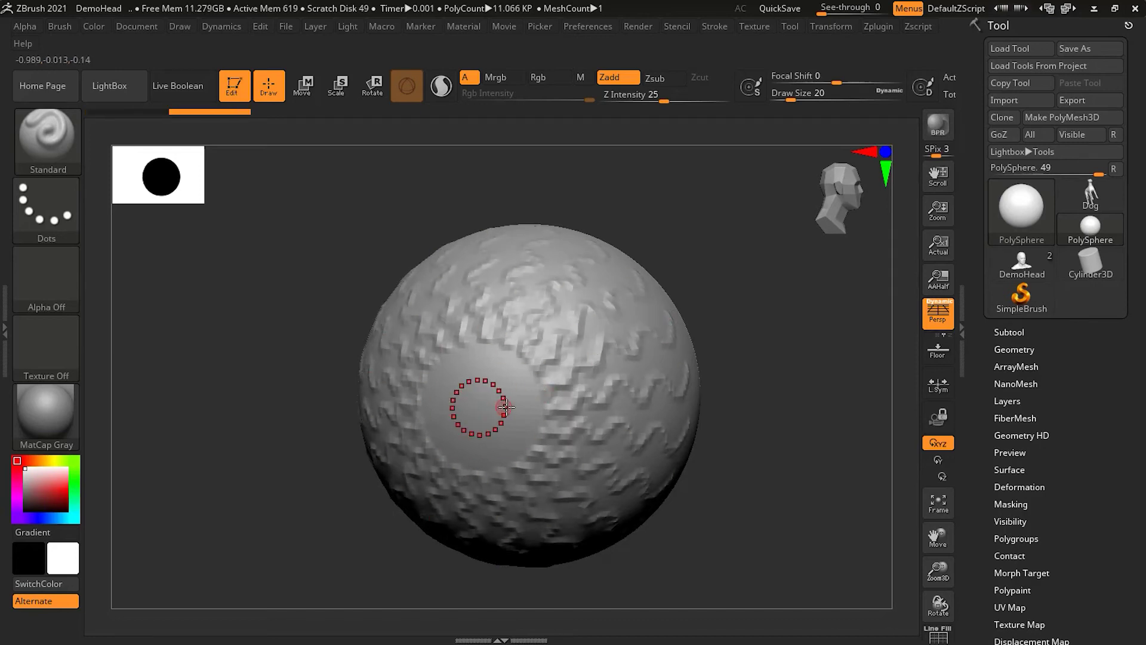
mouse_move(474, 404)
left_mouse_down()
mouse_move(603, 406)
mouse_move(676, 429)
left_mouse_up()
left_click_drag(760, 411, 821, 435)
key("ctrl+z")
key("ctrl+z")
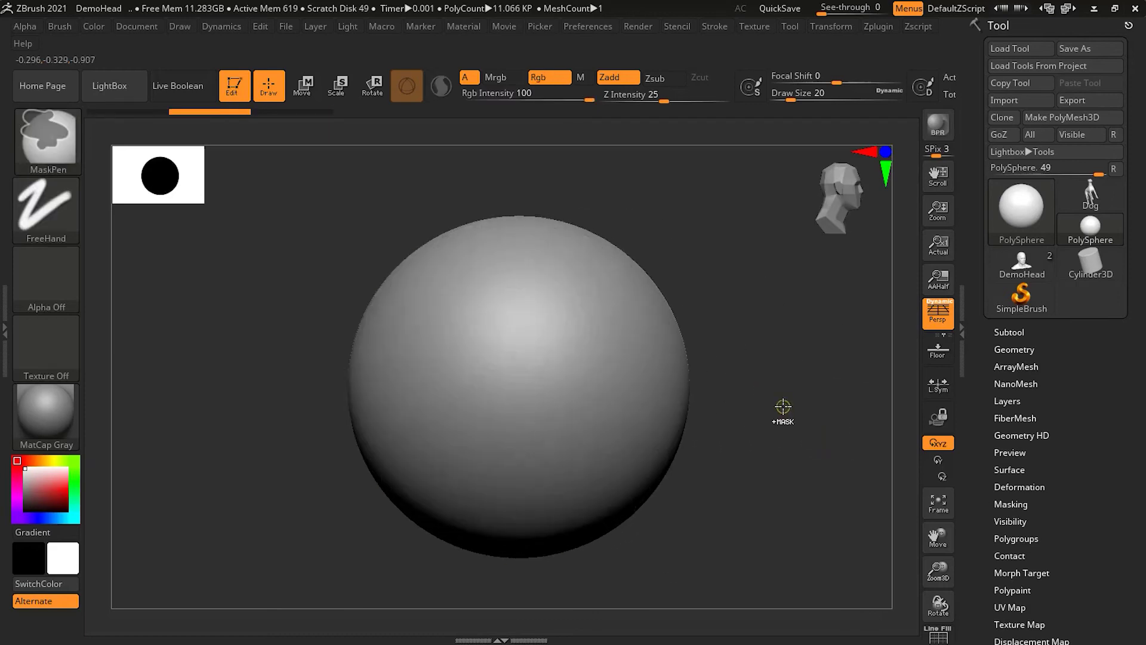
Step: Set the radial count to 8 and switch the radial symmetry from the X to the Y axis
left_click(813, 26)
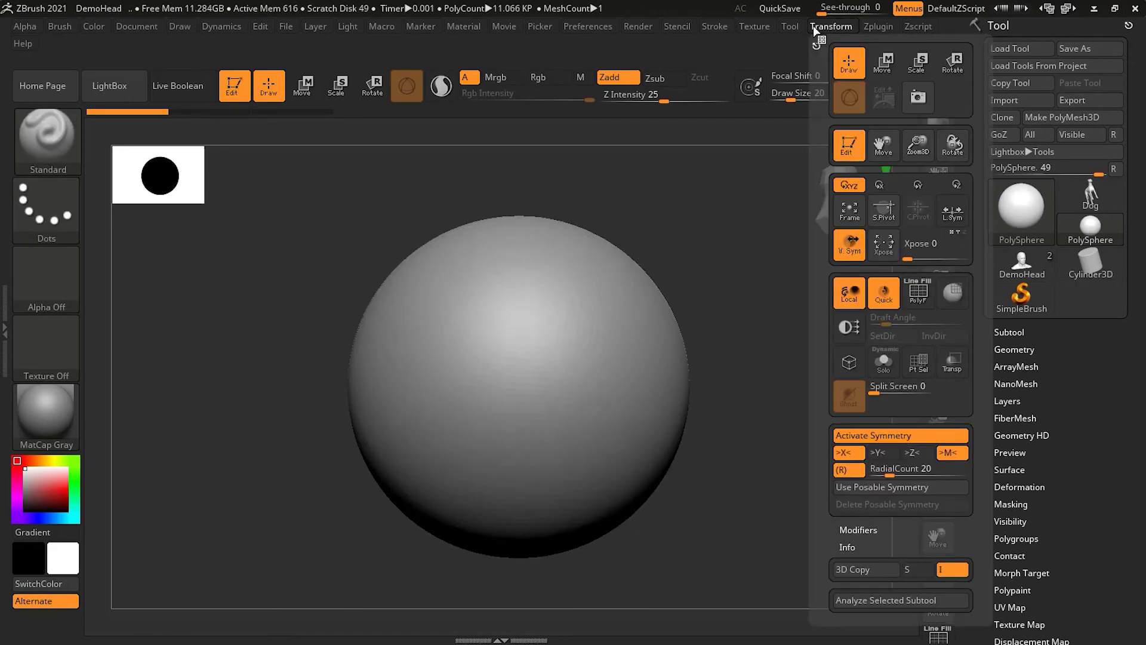
left_click(917, 466)
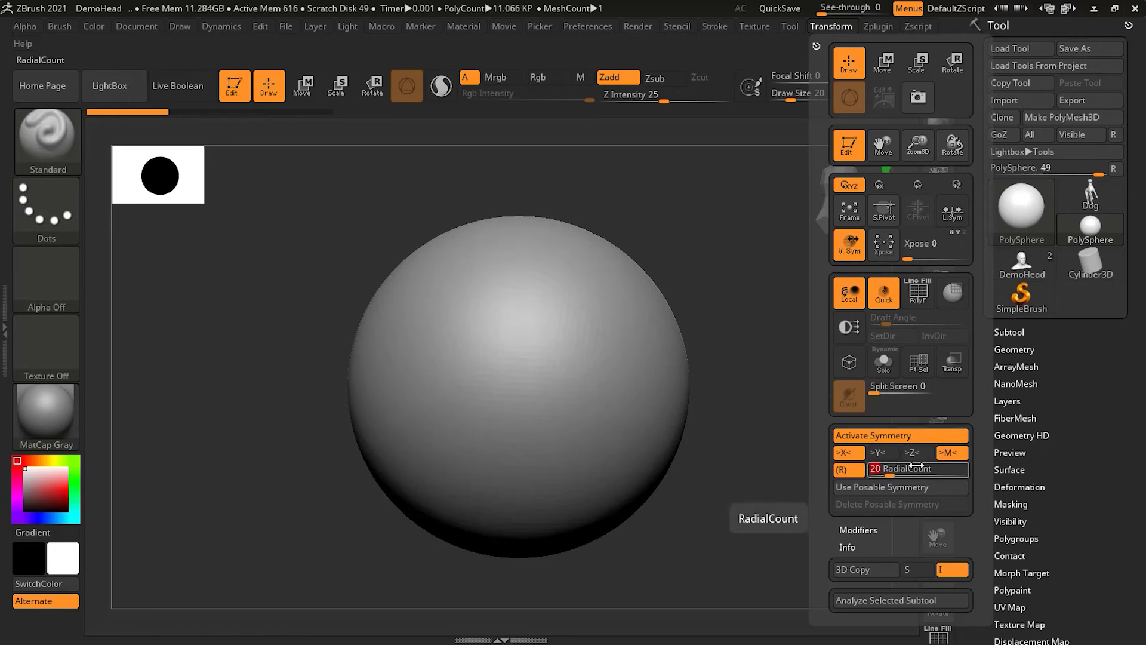
type("8")
key("Return")
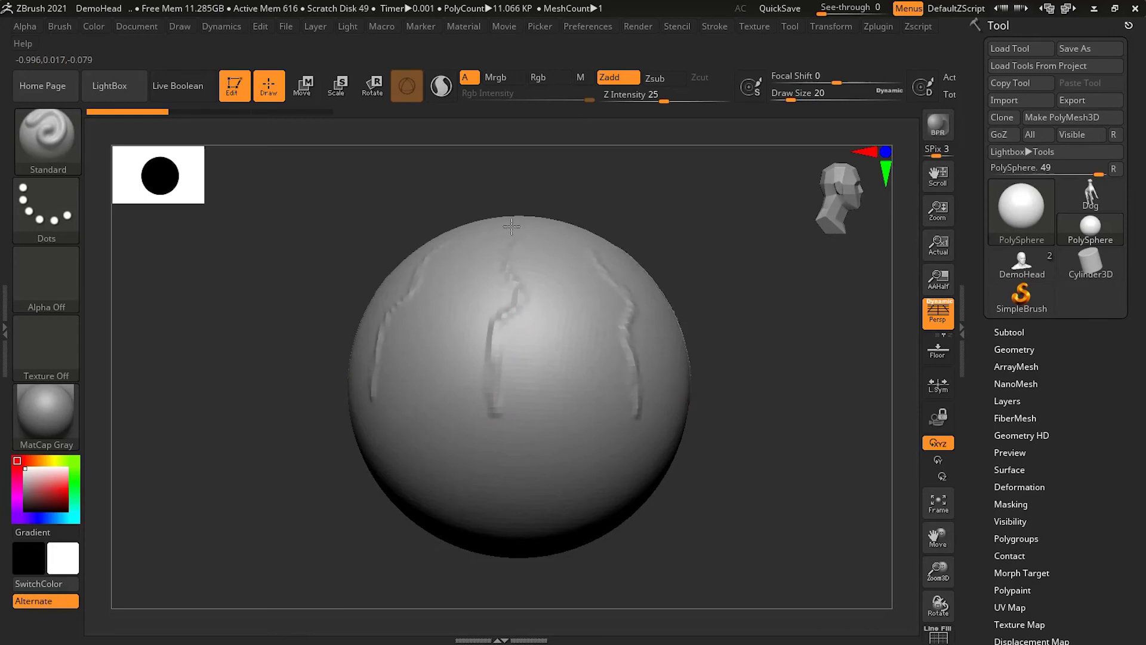
Step: Sculpt vertical trial strokes down the sphere with radial Y symmetry, view them from another angle and undo them
left_click_drag(533, 323, 570, 439)
mouse_move(743, 358)
left_mouse_down()
mouse_move(723, 409)
mouse_move(628, 405)
mouse_move(724, 400)
mouse_move(803, 271)
left_mouse_up()
key("ctrl+z")
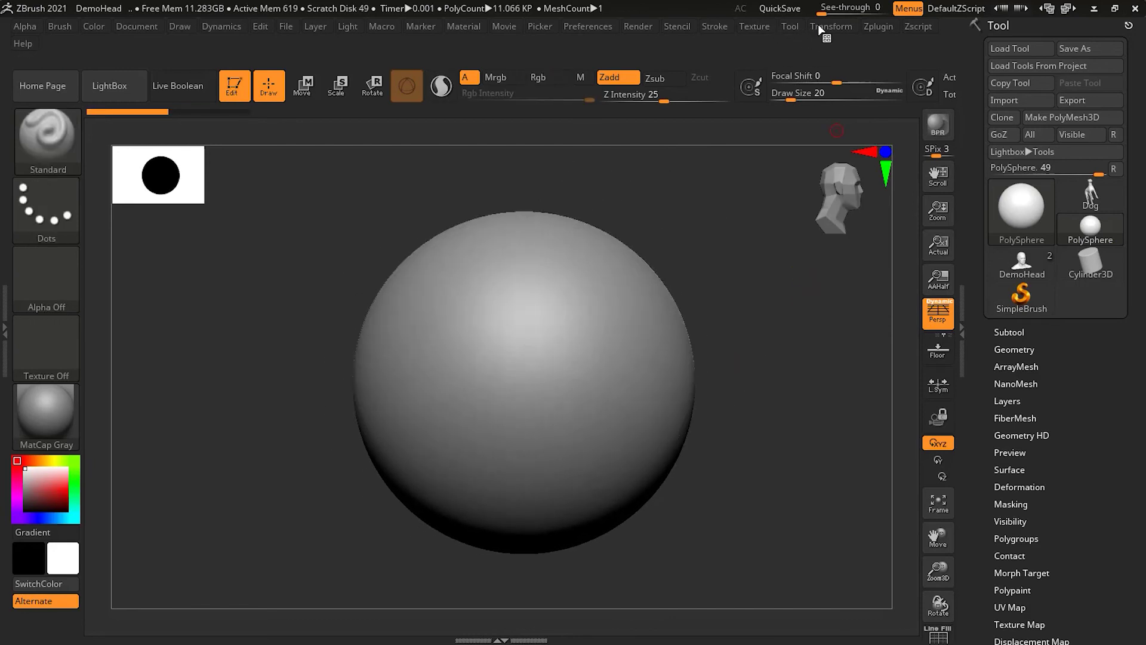
Step: Turn off Y symmetry for the PolySphere and activate Z symmetry instead
left_click(826, 26)
left_click(883, 453)
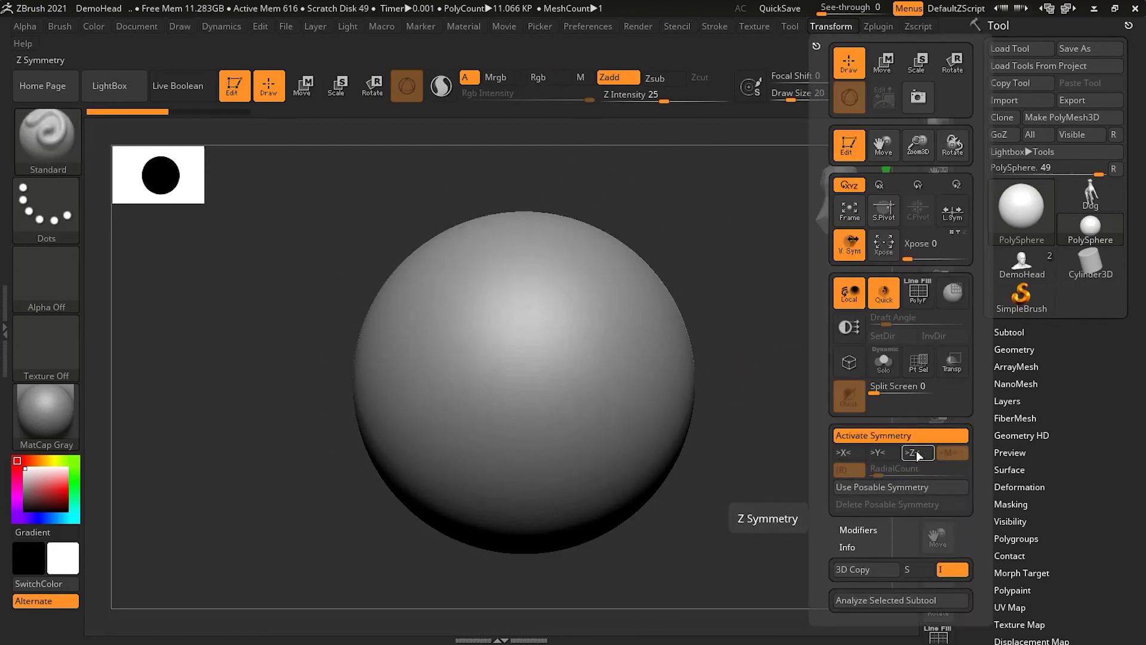
left_click(916, 454)
Step: Sculpt winding trial strokes on the sphere with radial Z symmetry and undo them
left_click_drag(500, 373, 582, 405)
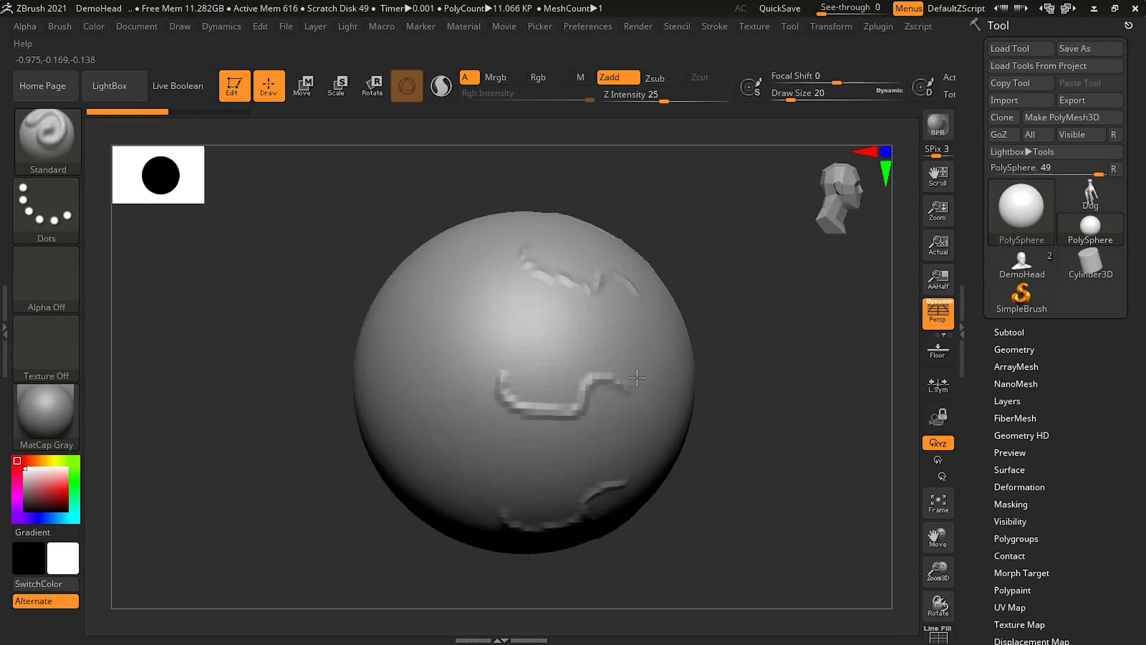
mouse_move(637, 377)
left_mouse_down()
mouse_move(478, 335)
mouse_move(632, 292)
left_mouse_up()
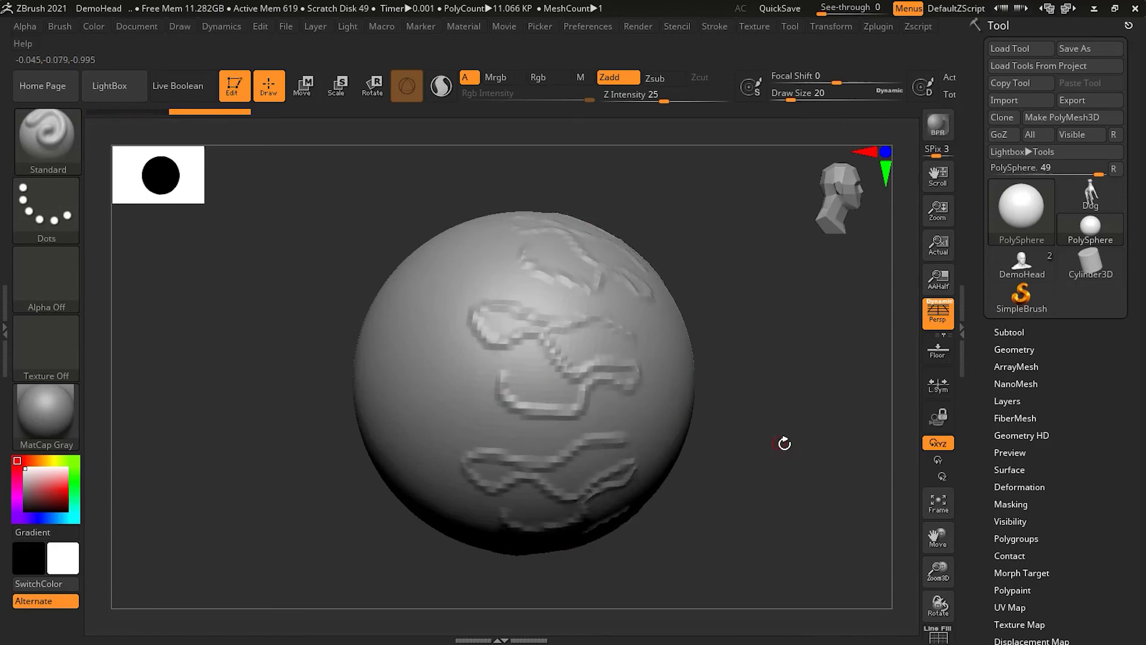
mouse_move(785, 443)
left_mouse_down()
mouse_move(721, 455)
mouse_move(792, 449)
left_mouse_up()
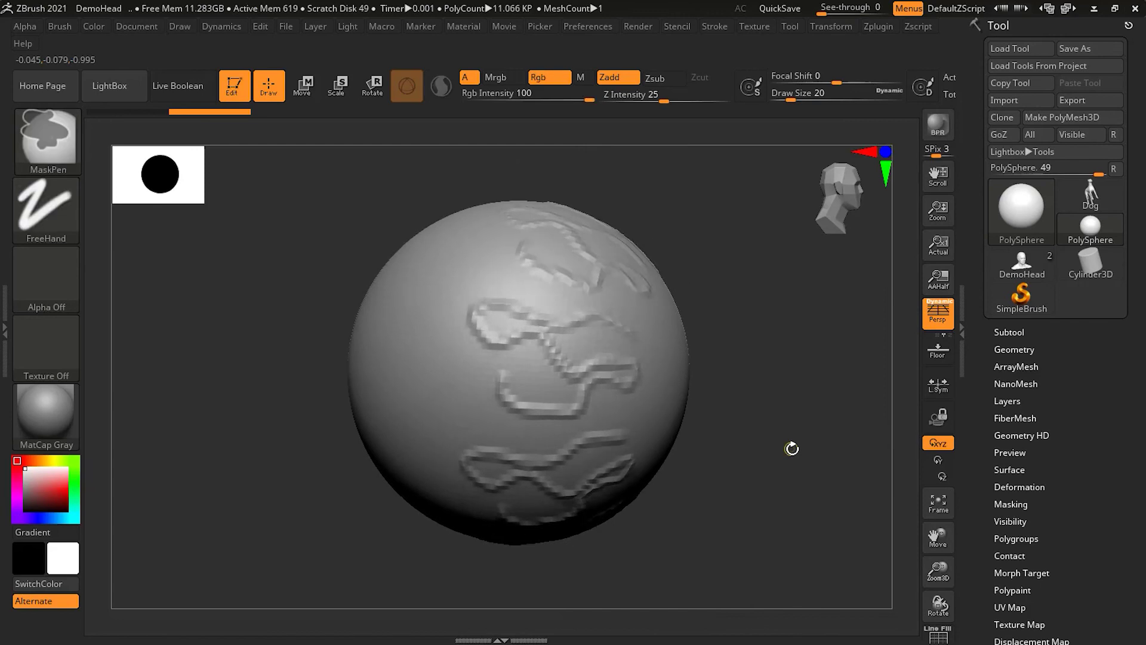
key("ctrl+z")
Step: Activate radial symmetry on X, Y and Z together and sculpt an ornamental pattern over the whole PolySphere
left_click(819, 28)
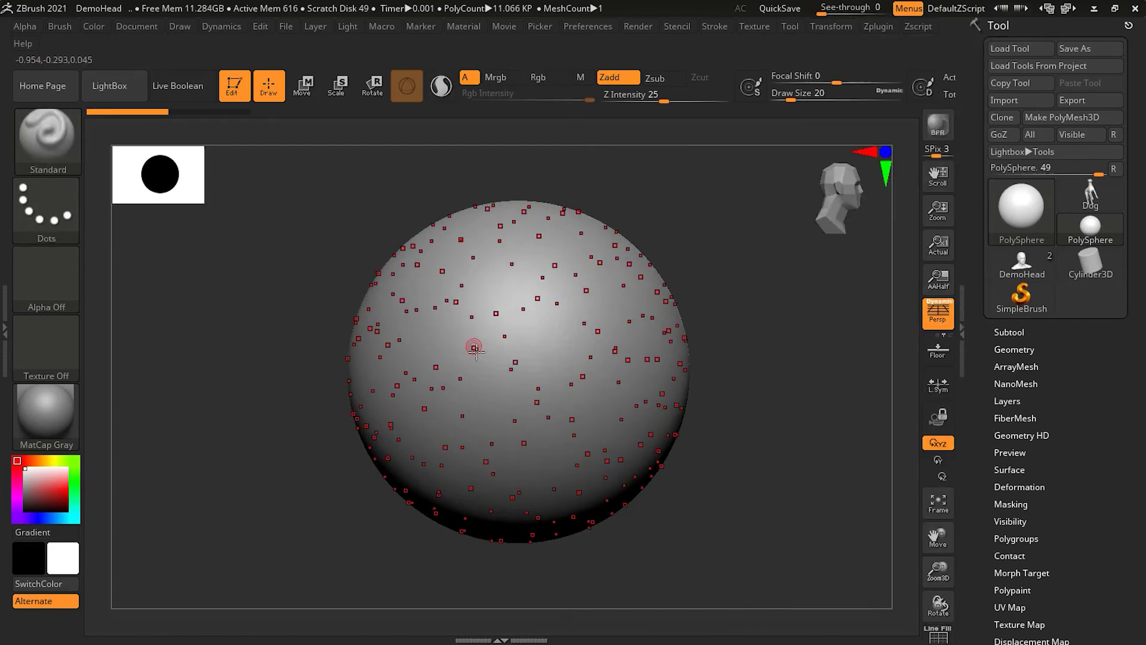
mouse_move(484, 364)
left_mouse_down()
mouse_move(513, 347)
mouse_move(510, 364)
mouse_move(477, 388)
mouse_move(507, 391)
mouse_move(570, 342)
left_mouse_up()
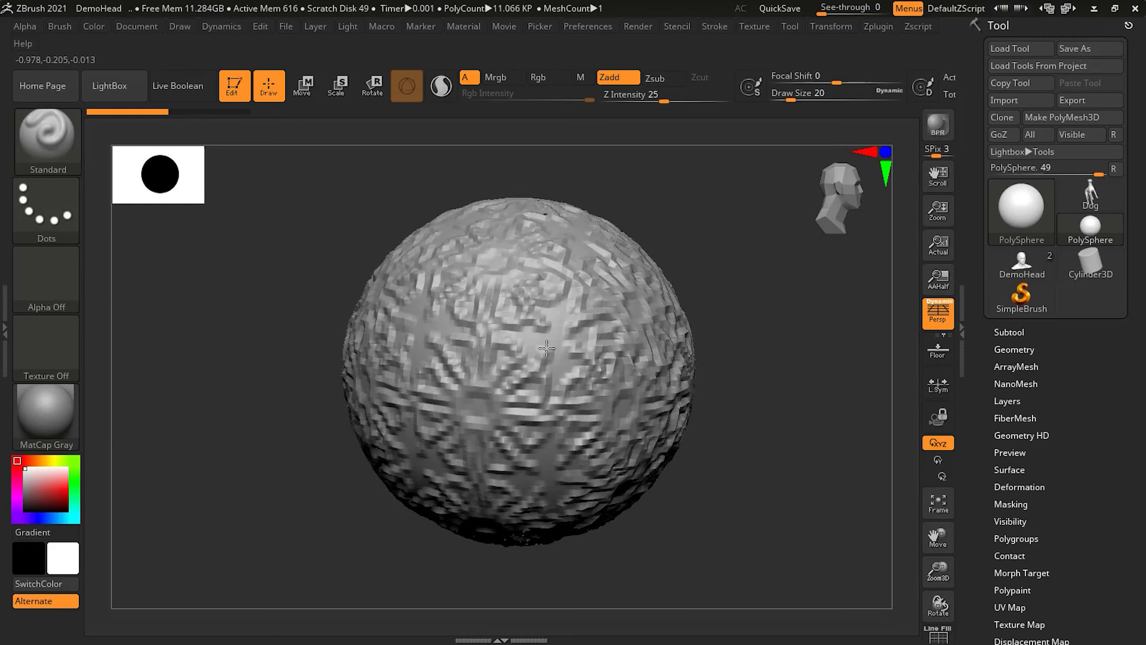
mouse_move(737, 454)
left_mouse_down()
mouse_move(825, 455)
mouse_move(786, 446)
left_mouse_up()
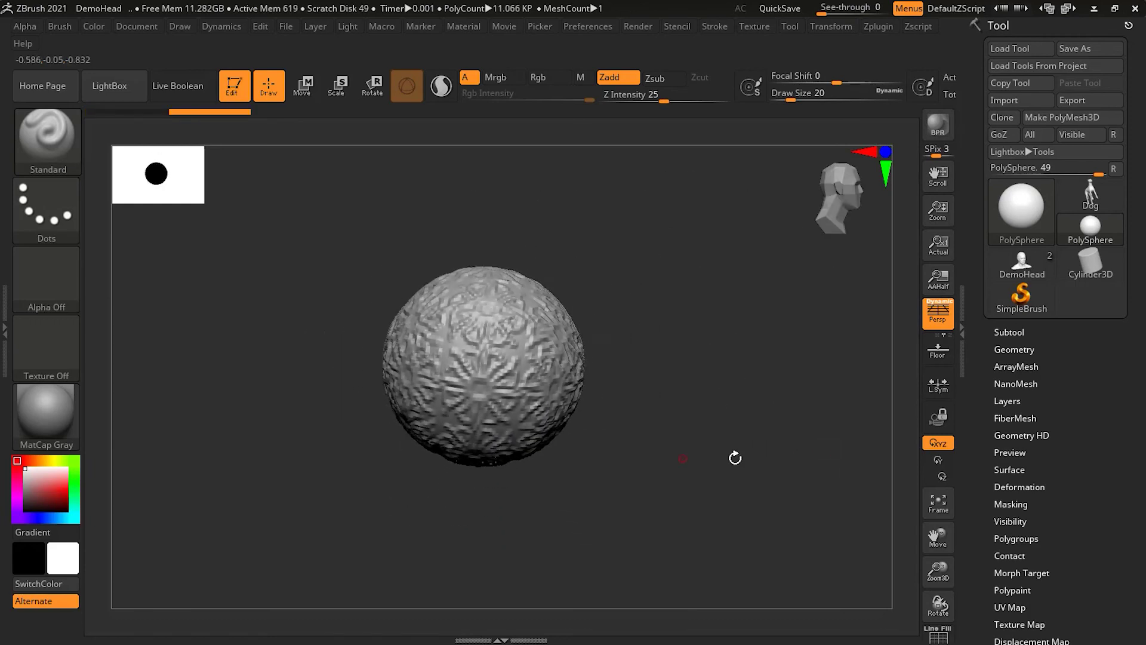
left_click_drag(735, 458, 683, 444)
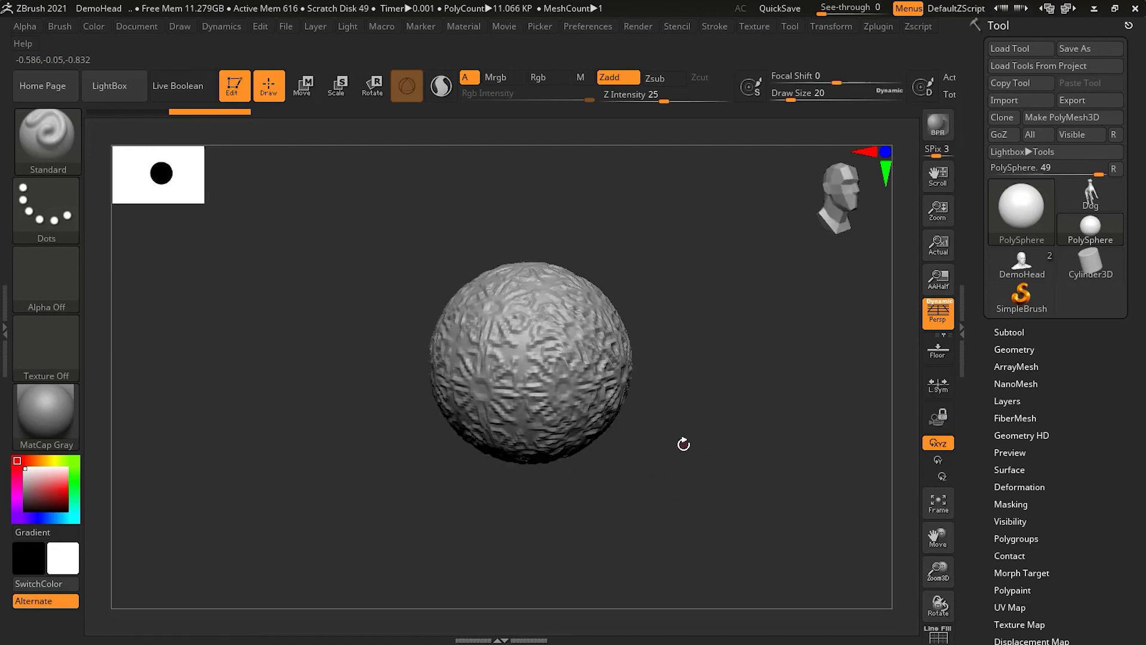
right_click_drag(683, 444, 729, 453, "ctrl")
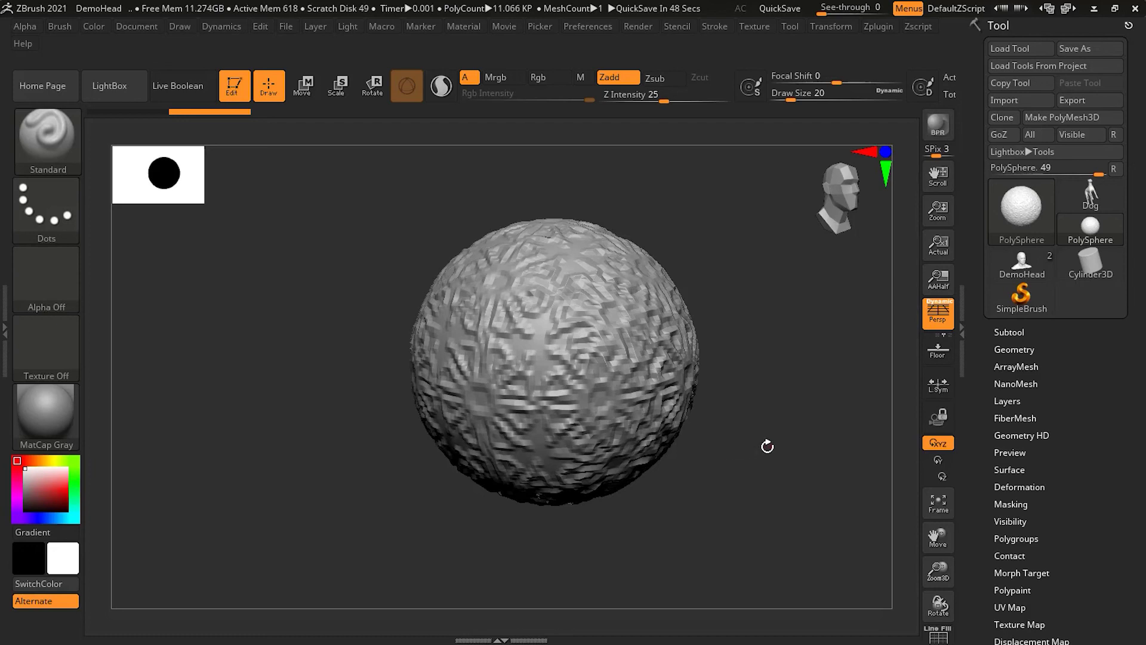
left_click_drag(808, 445, 765, 463)
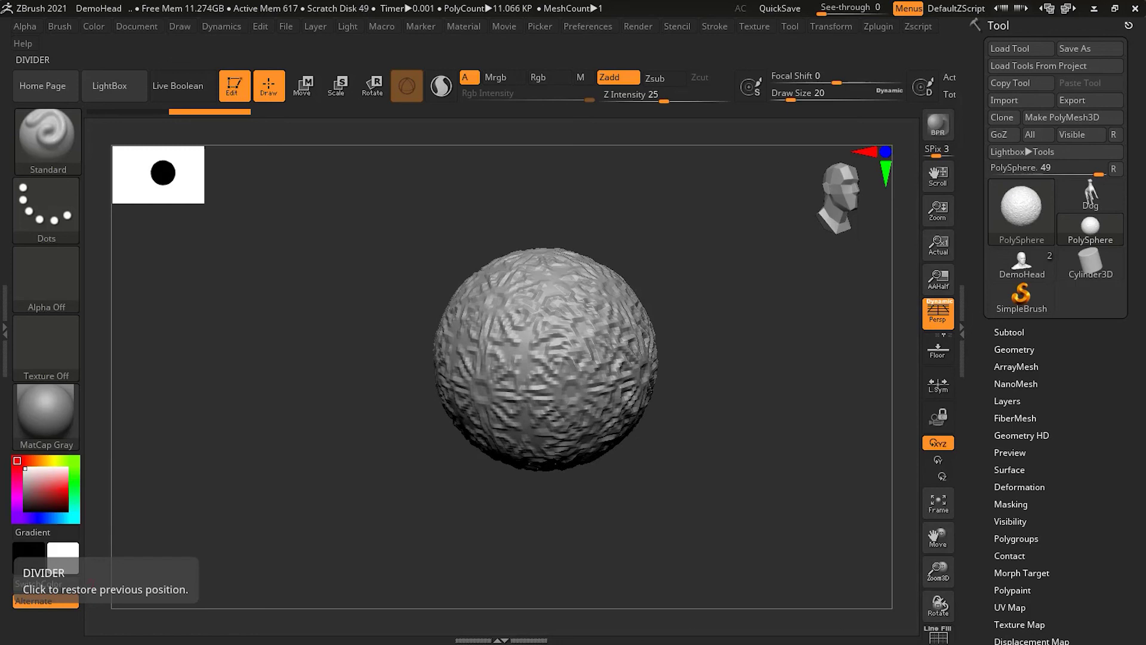
key("space")
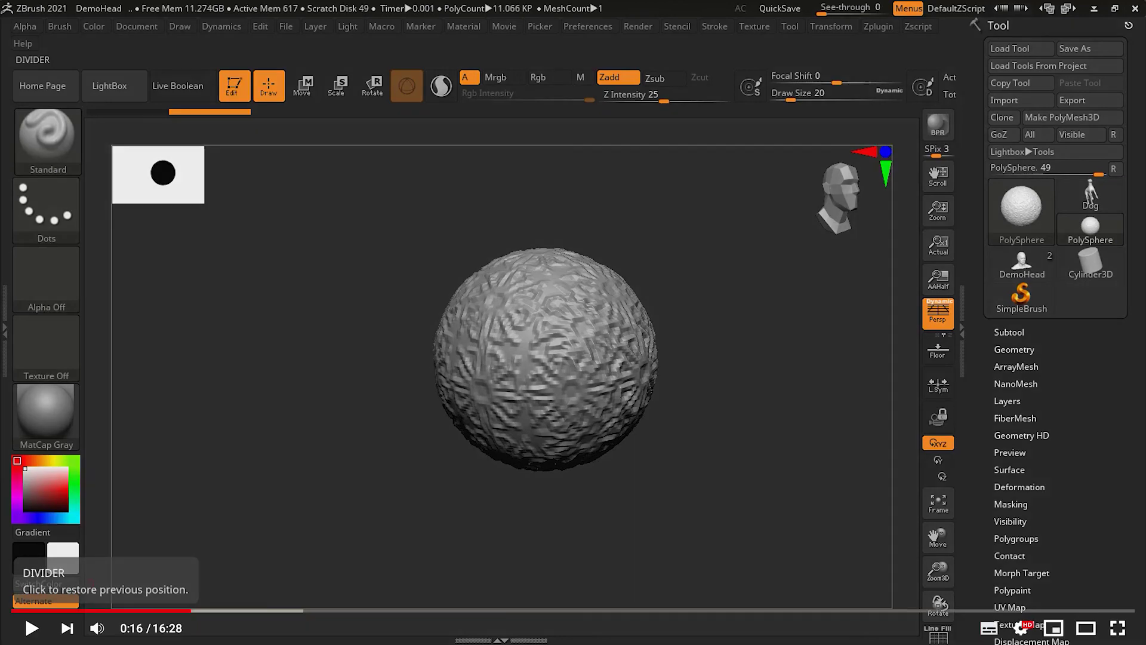